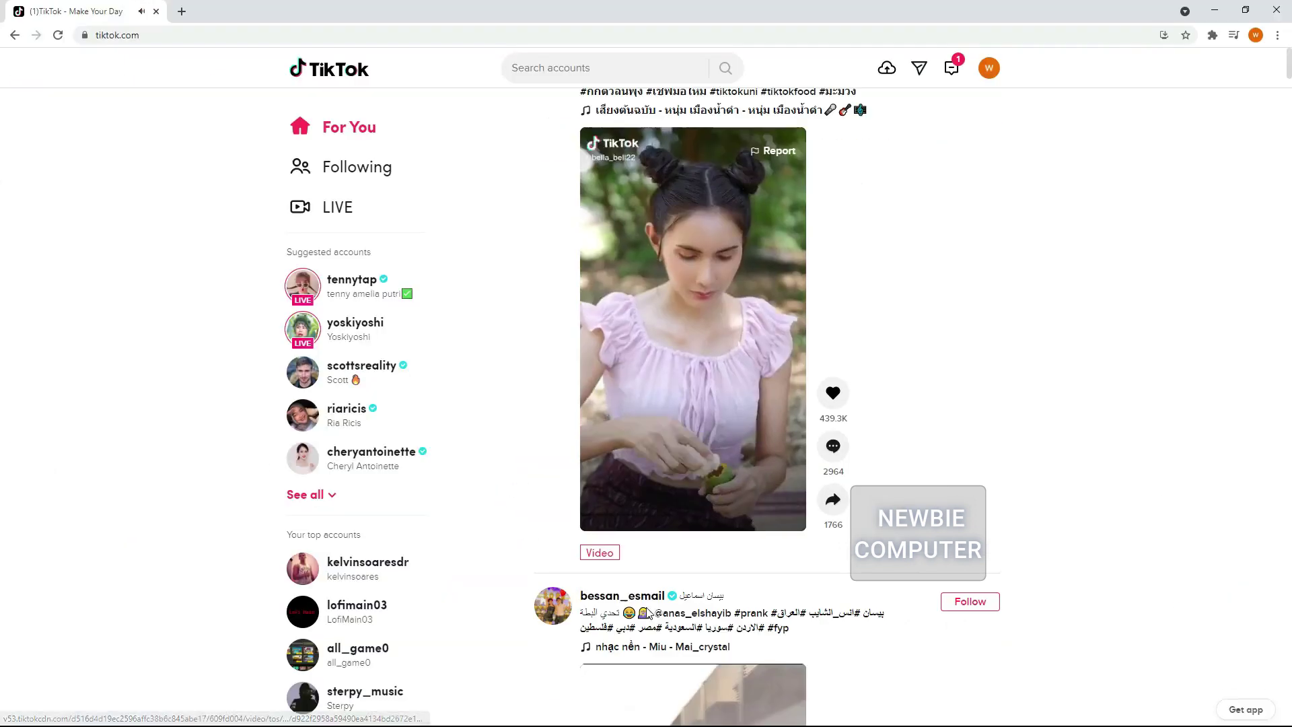
# Use the mango post's Video link to play its source file alone in a new tab
pyautogui.click(607, 556)
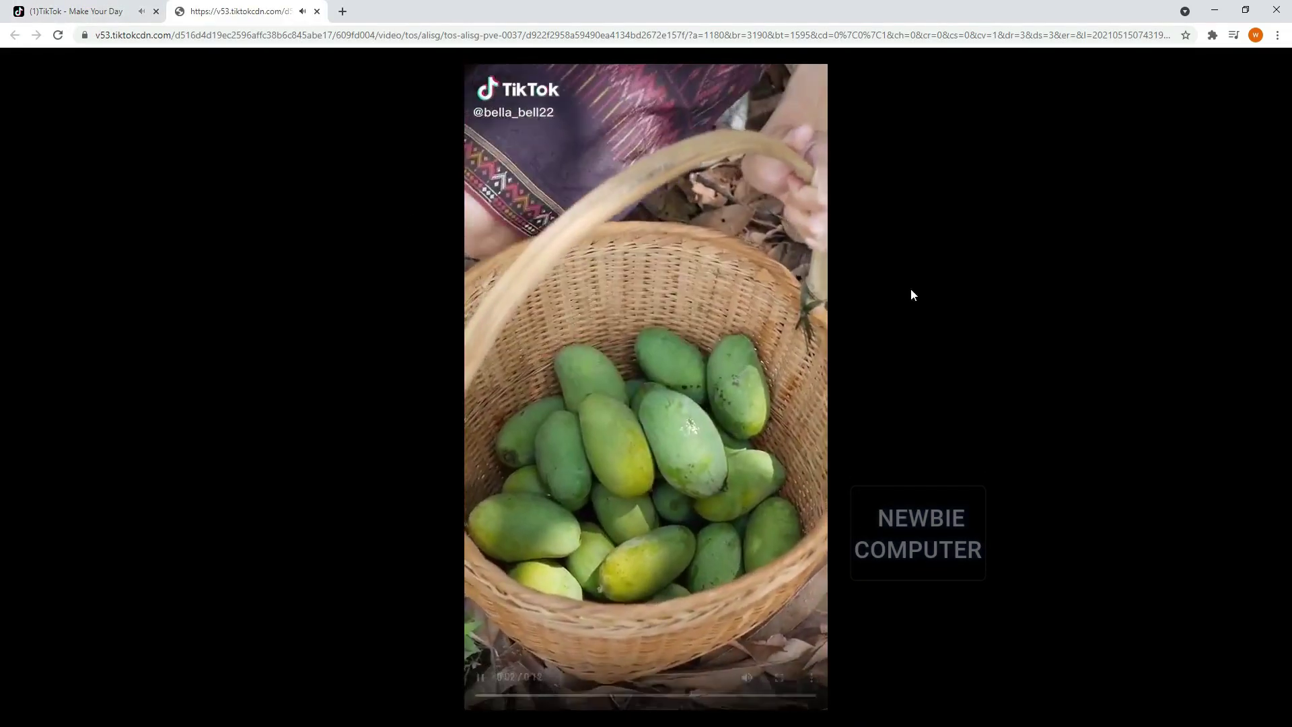
# Save the playing video as test.mp4 in E:\temp and show it in its folder
pyautogui.rightClick(873, 236)
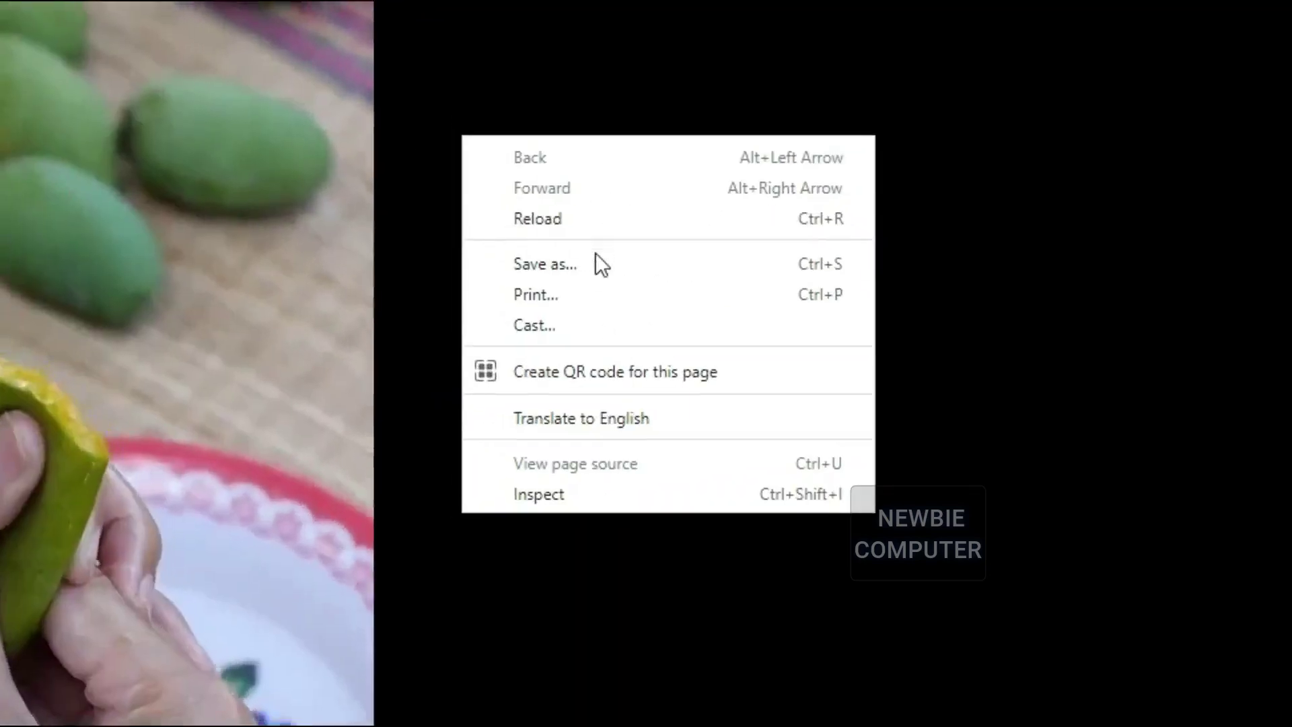
pyautogui.click(551, 266)
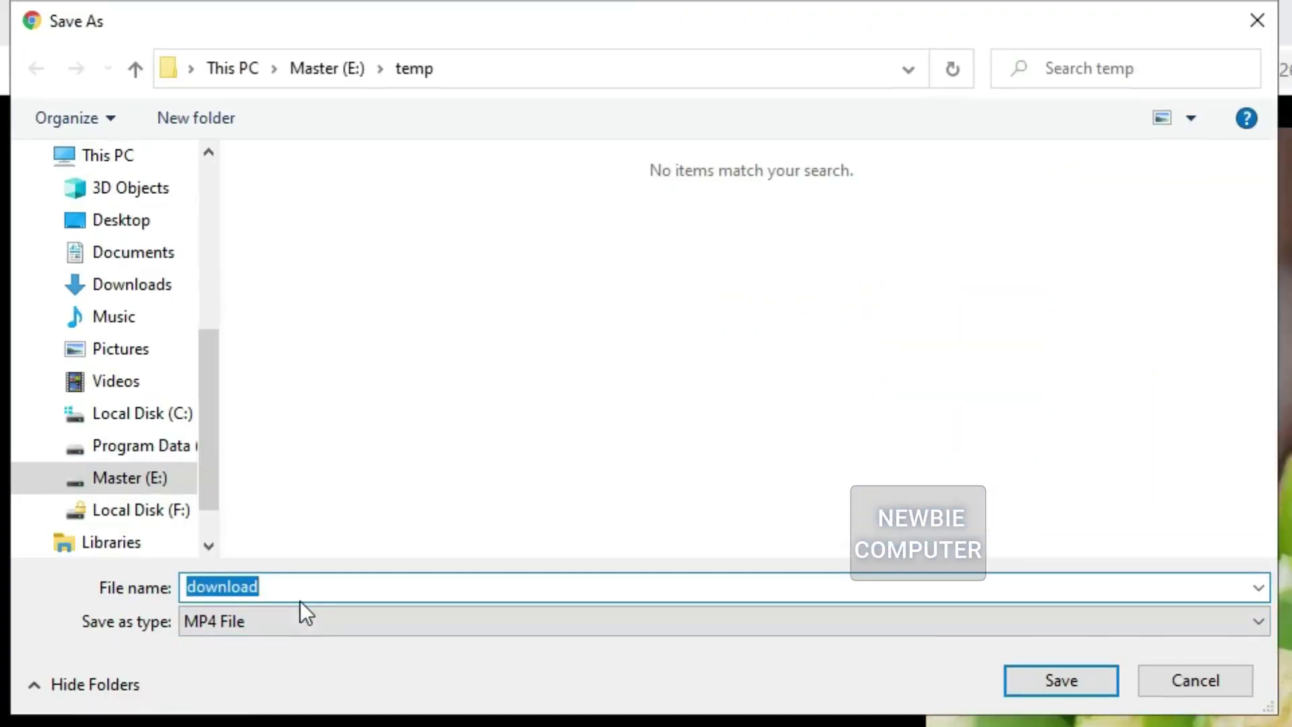
pyautogui.click(149, 295)
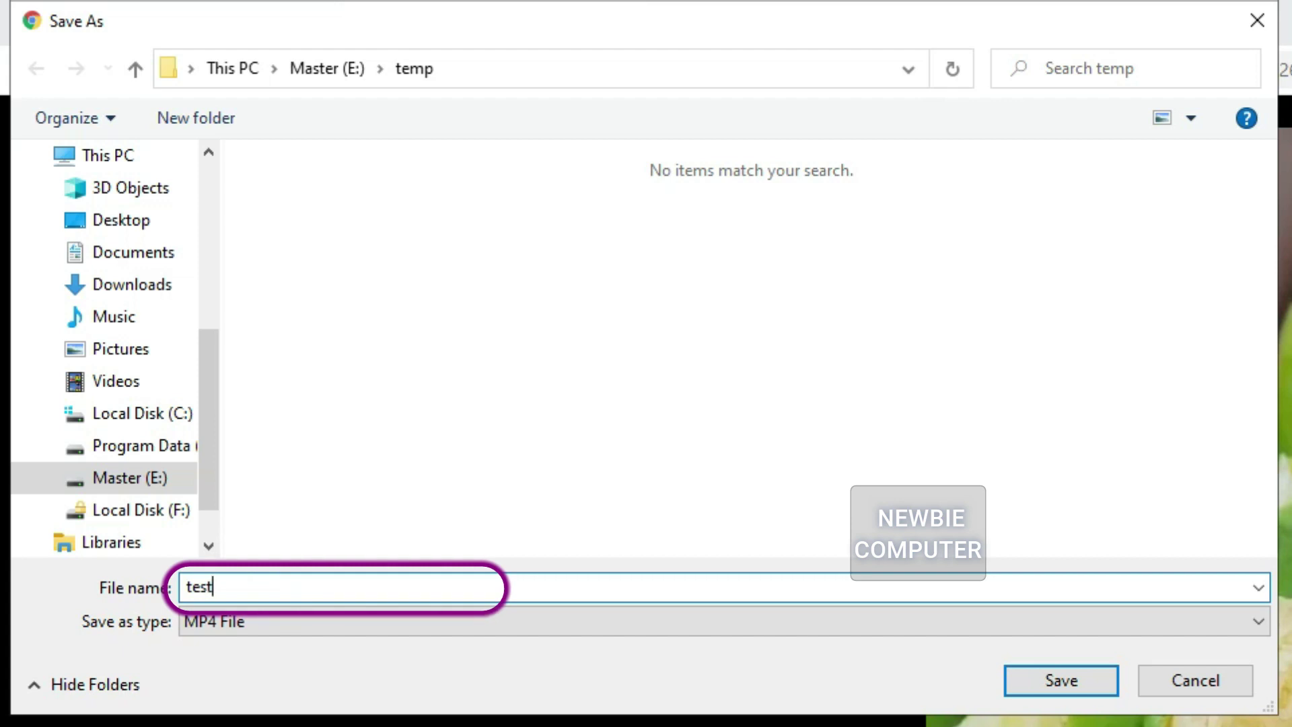
pyautogui.click(1040, 681)
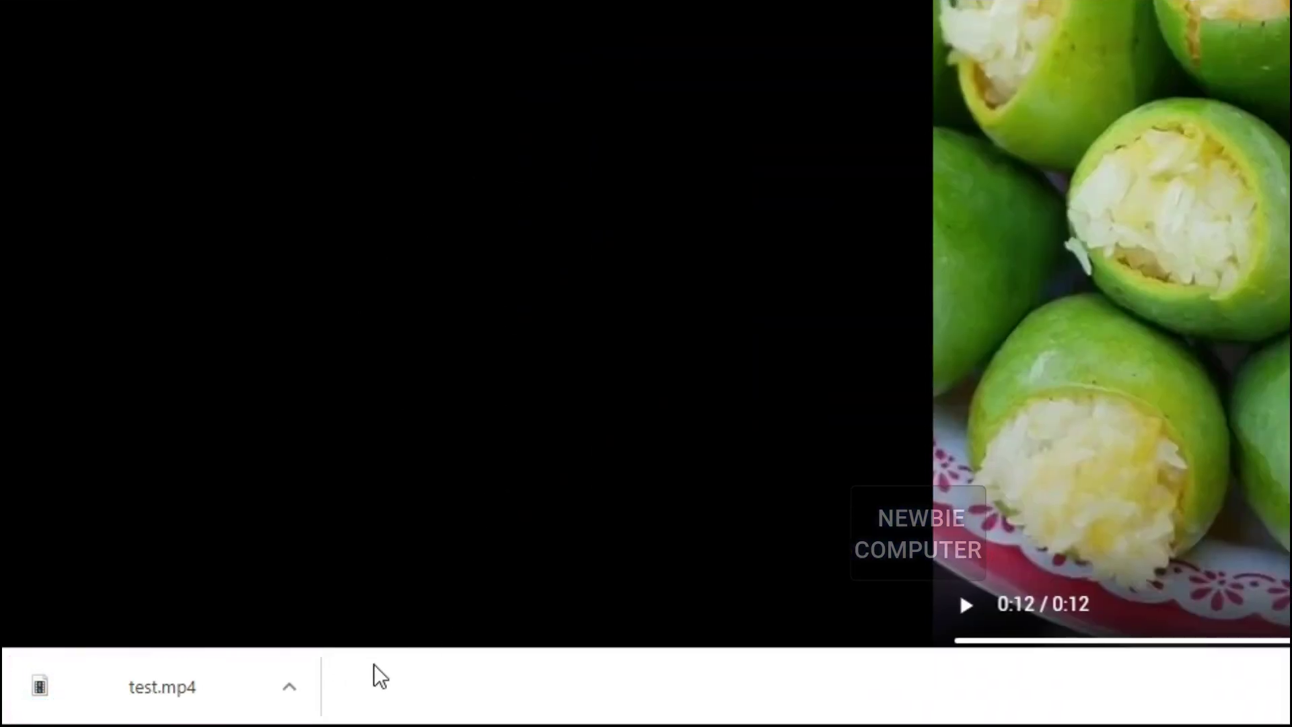
pyautogui.click(293, 673)
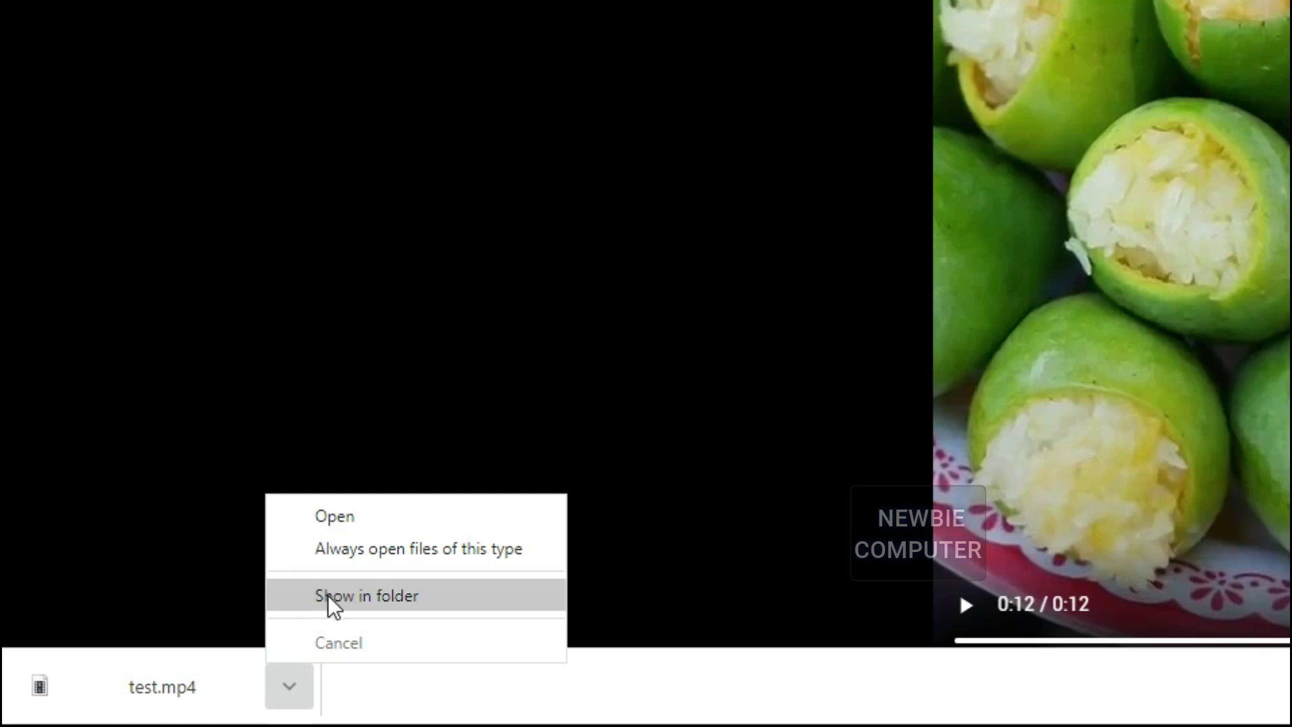
pyautogui.click(350, 597)
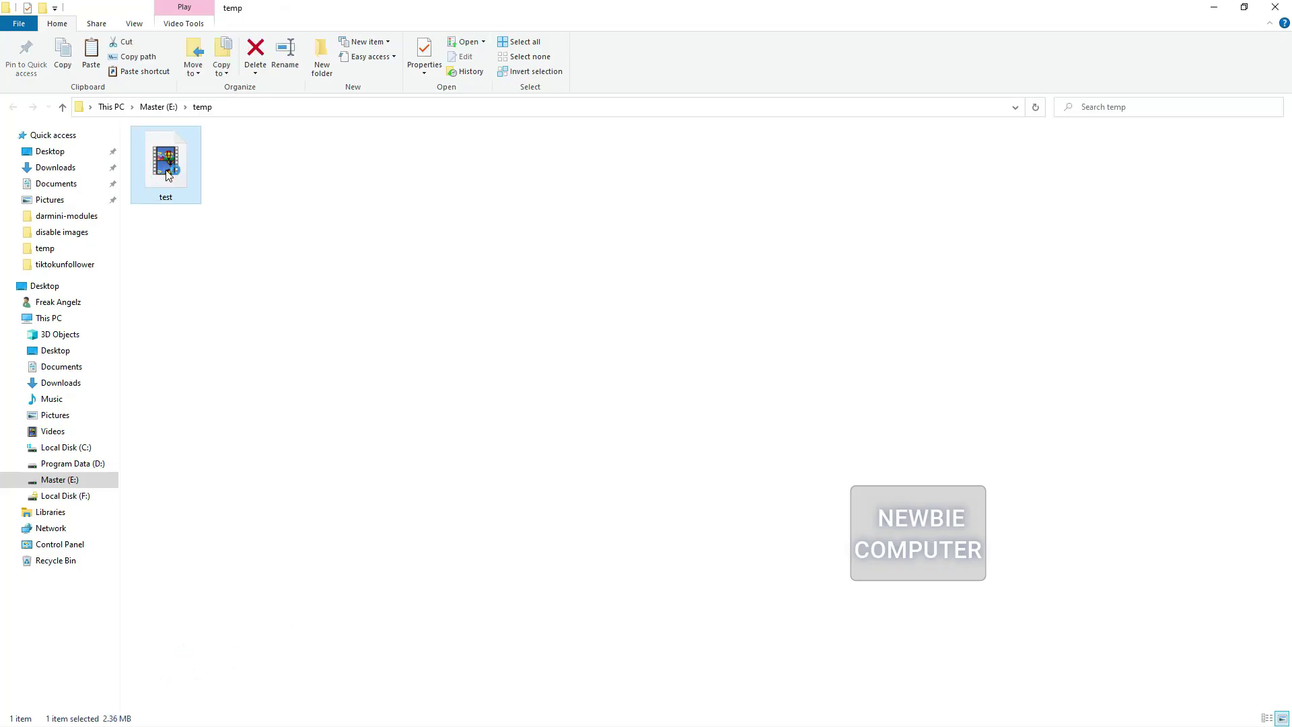
# Play the 2.36 MB test video from E:\temp in Windows Media Player
pyautogui.doubleClick(168, 175)
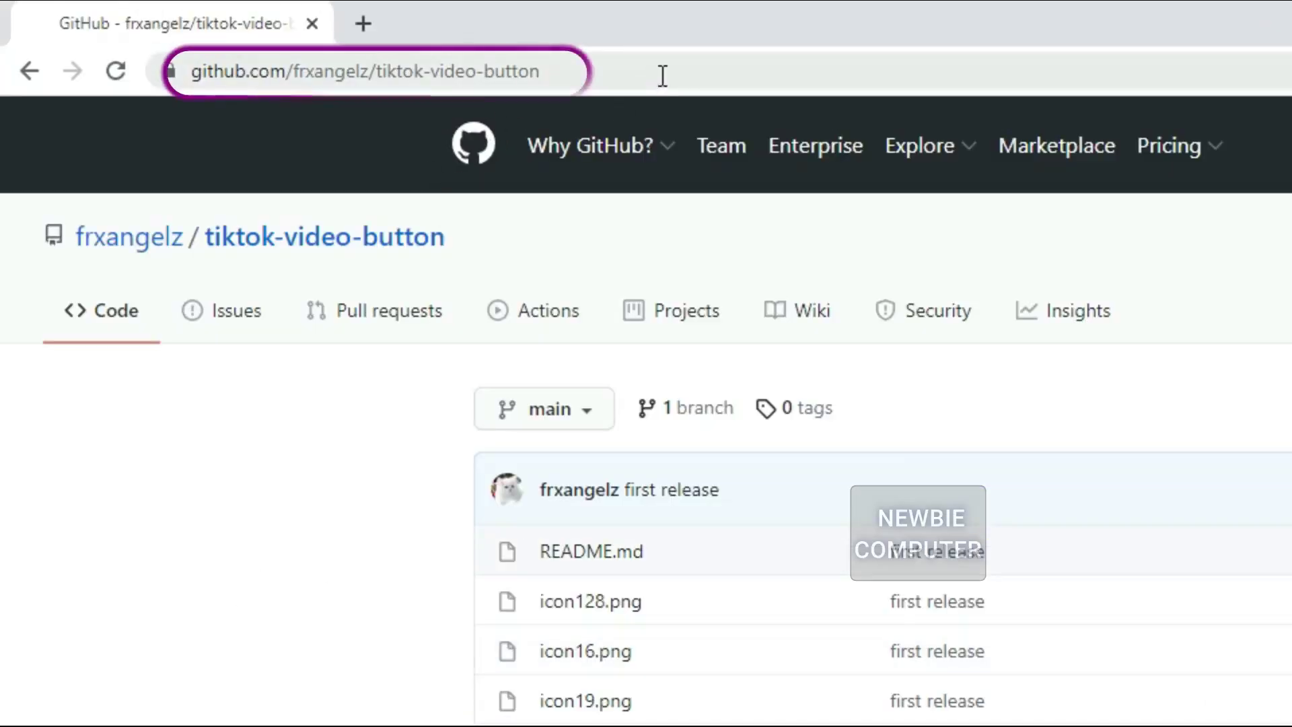
# Download the tiktok-video-button repository from its GitHub page as a ZIP archive
pyautogui.click(662, 75)
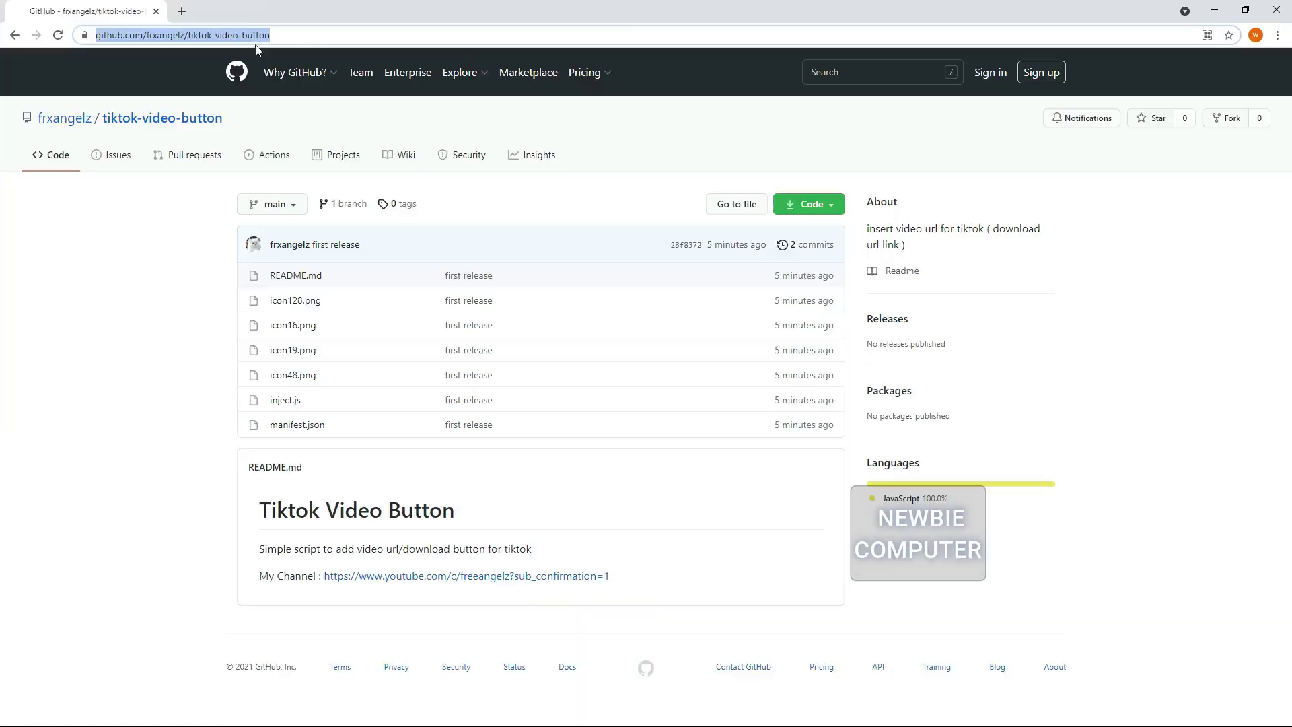
pyautogui.click(835, 209)
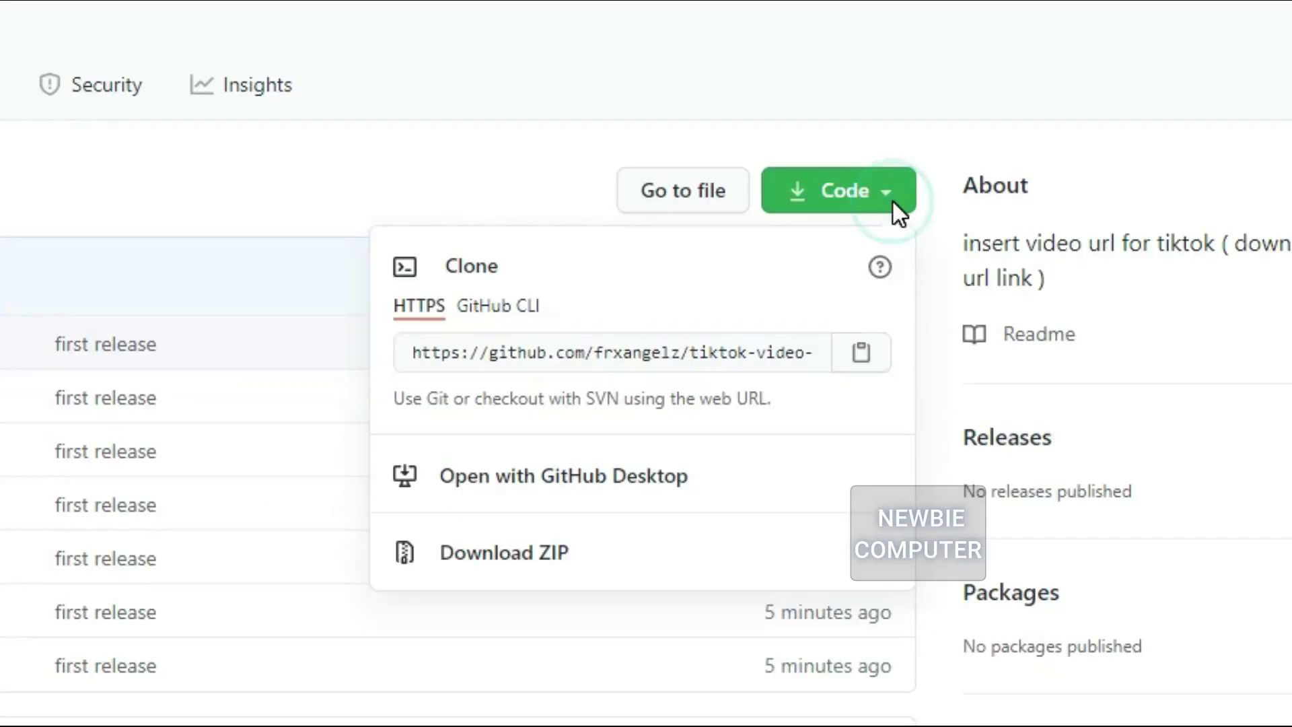
pyautogui.click(490, 569)
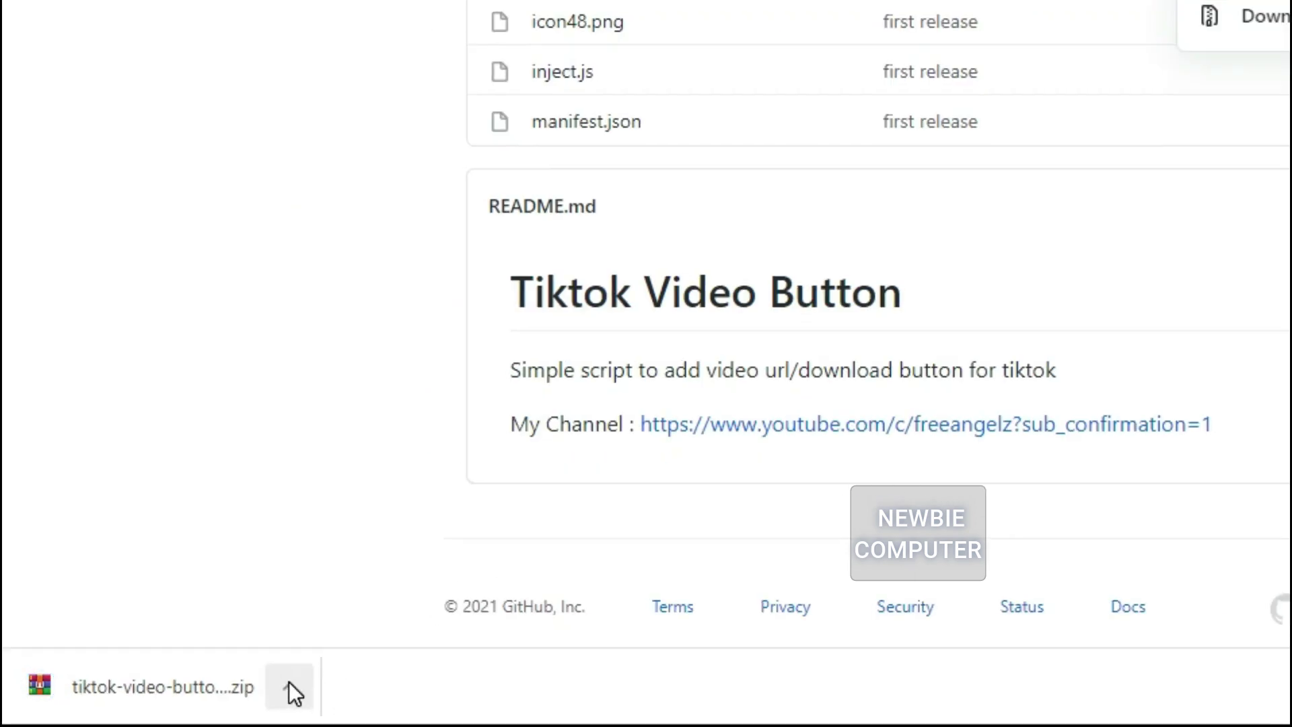
pyautogui.click(289, 681)
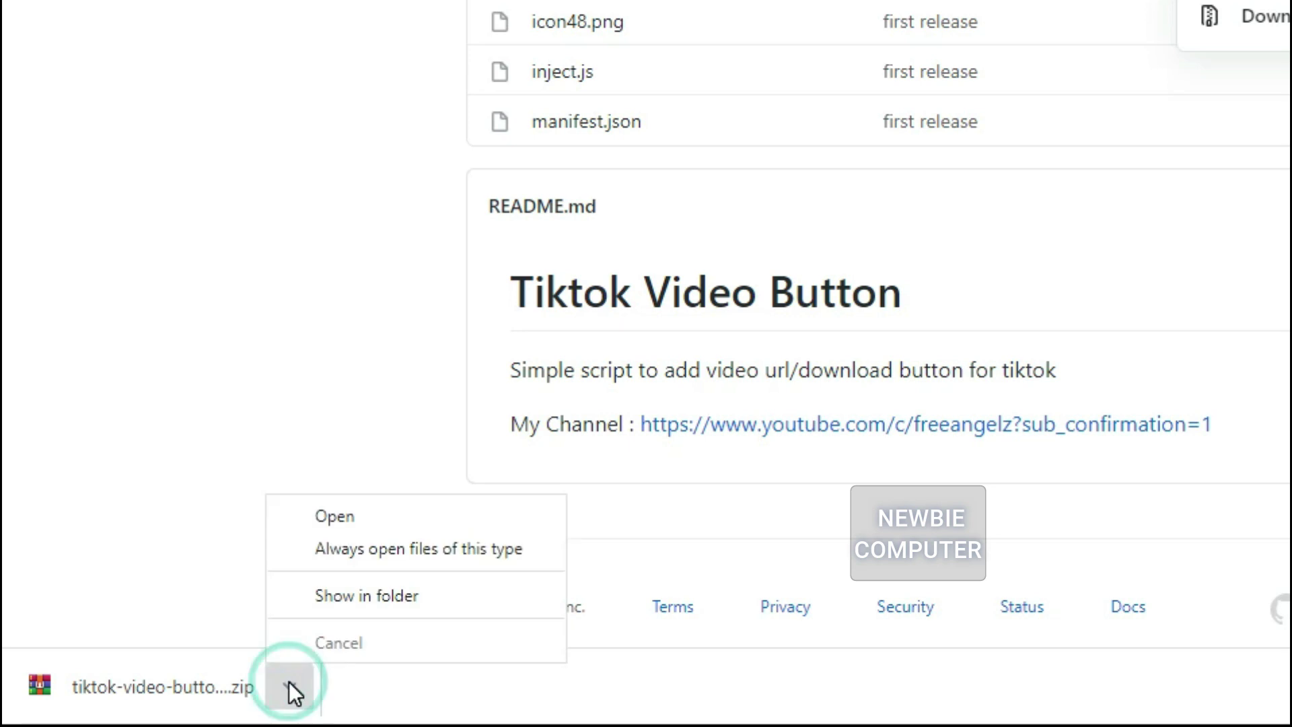
# Move the tiktok-video-button-main ZIP from Downloads into E:\temp
pyautogui.click(341, 595)
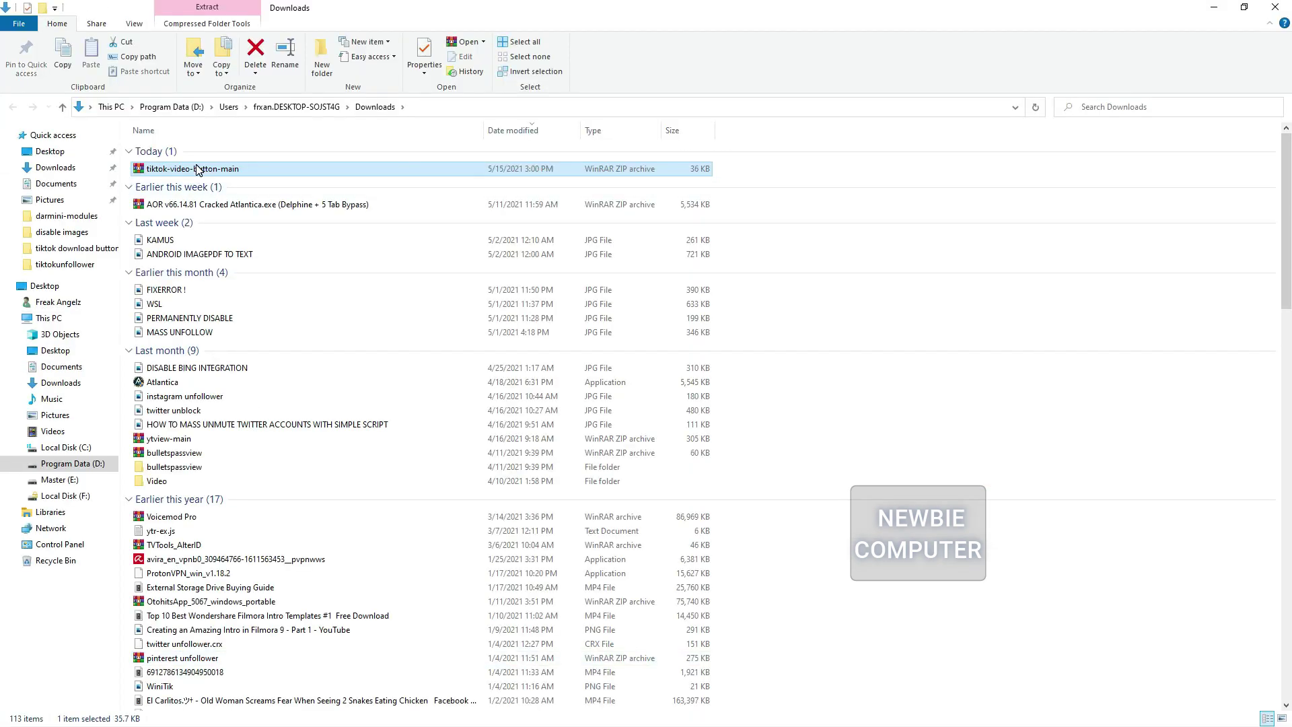
pyautogui.rightClick(197, 169)
pyautogui.click(228, 381)
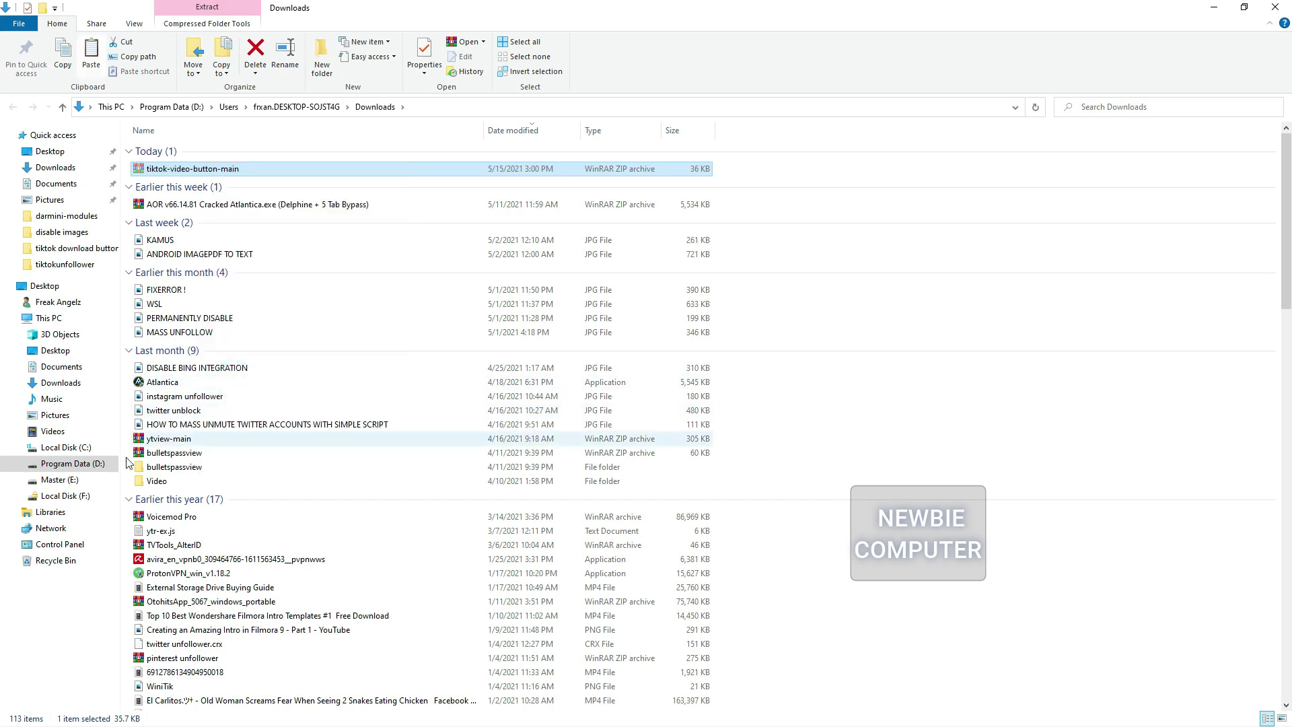
pyautogui.click(64, 480)
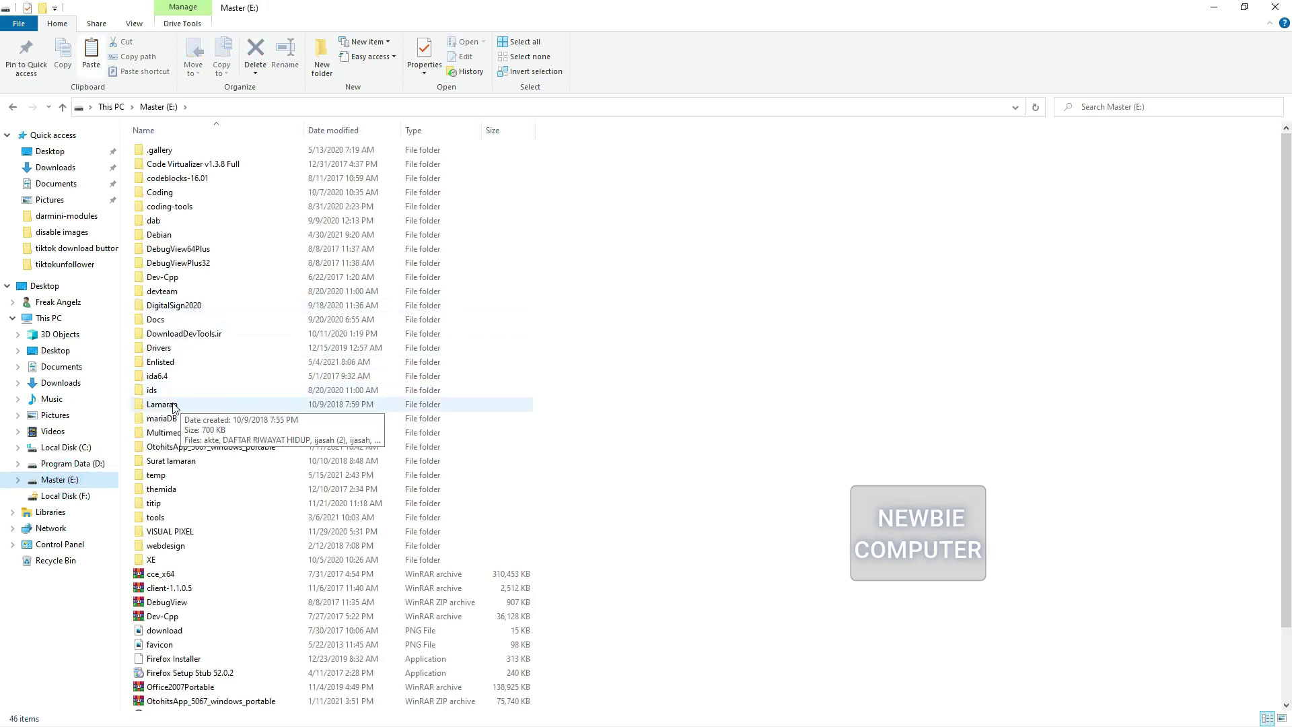
pyautogui.click(157, 477)
pyautogui.doubleClick(157, 476)
pyautogui.rightClick(282, 223)
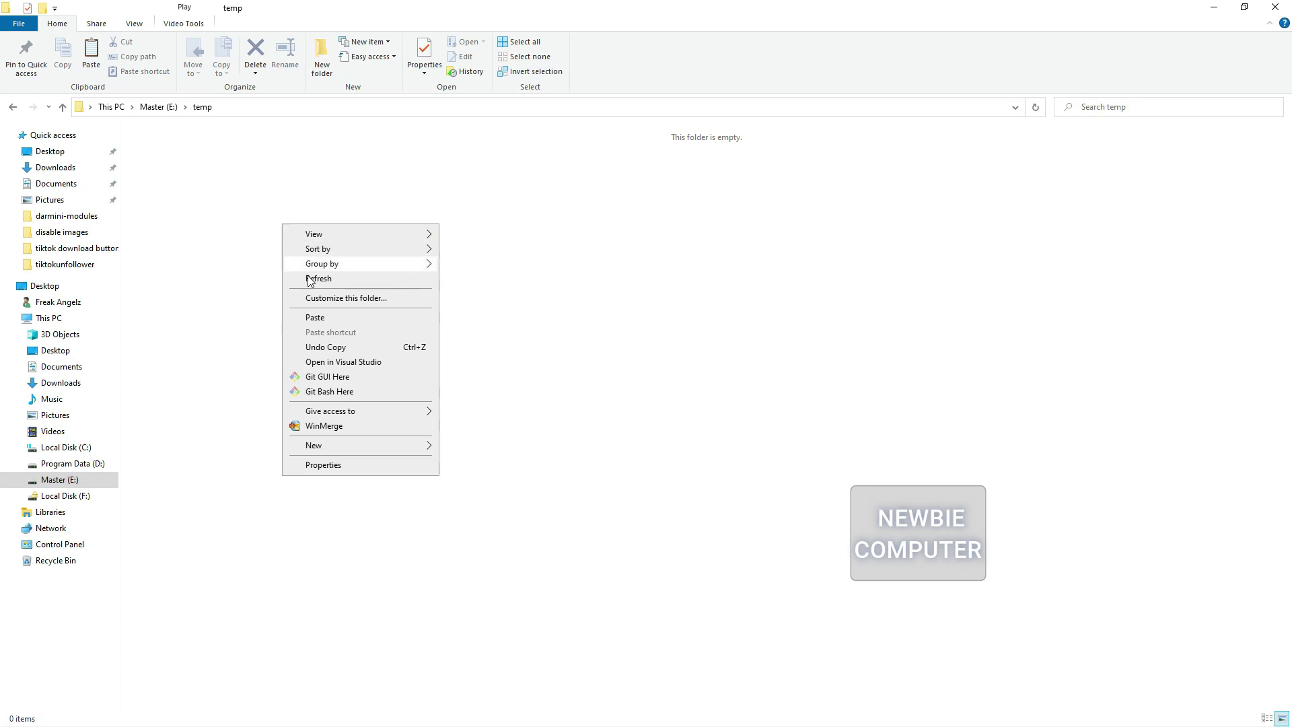
pyautogui.click(316, 318)
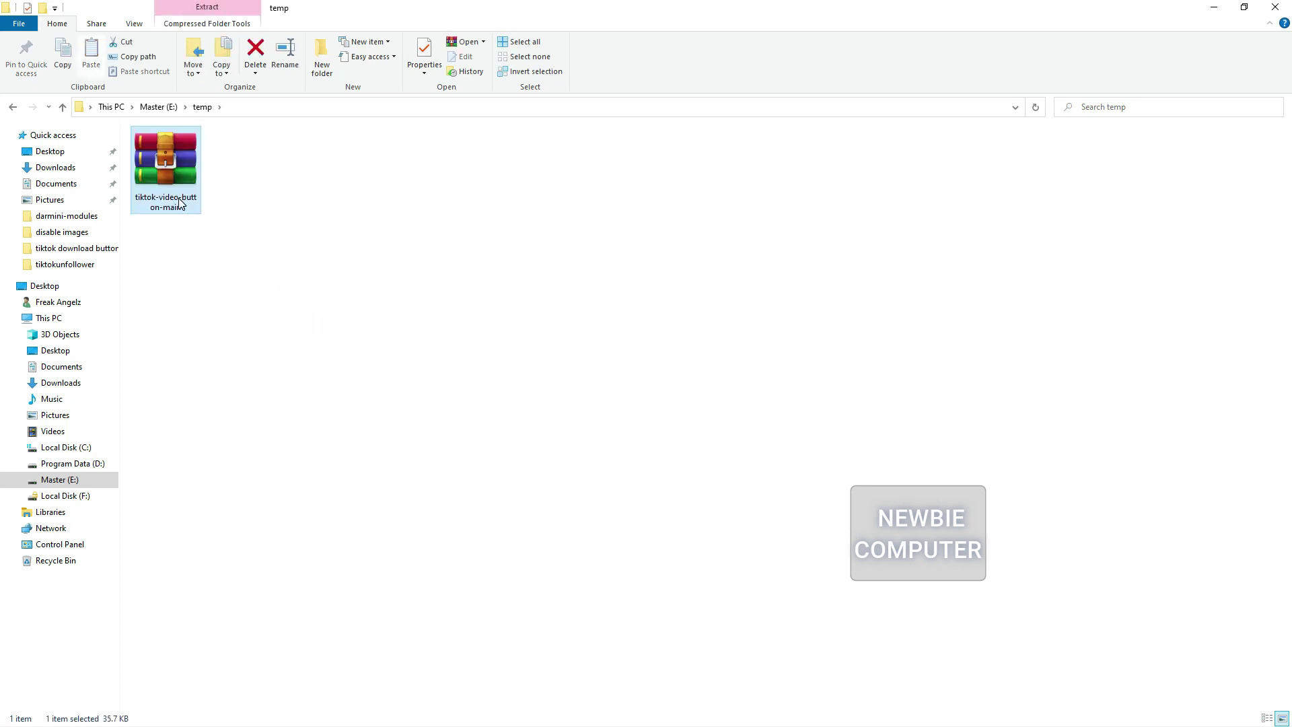
# Extract the ZIP in E:\temp and show the folder in Details view with a wider Name column
pyautogui.rightClick(179, 203)
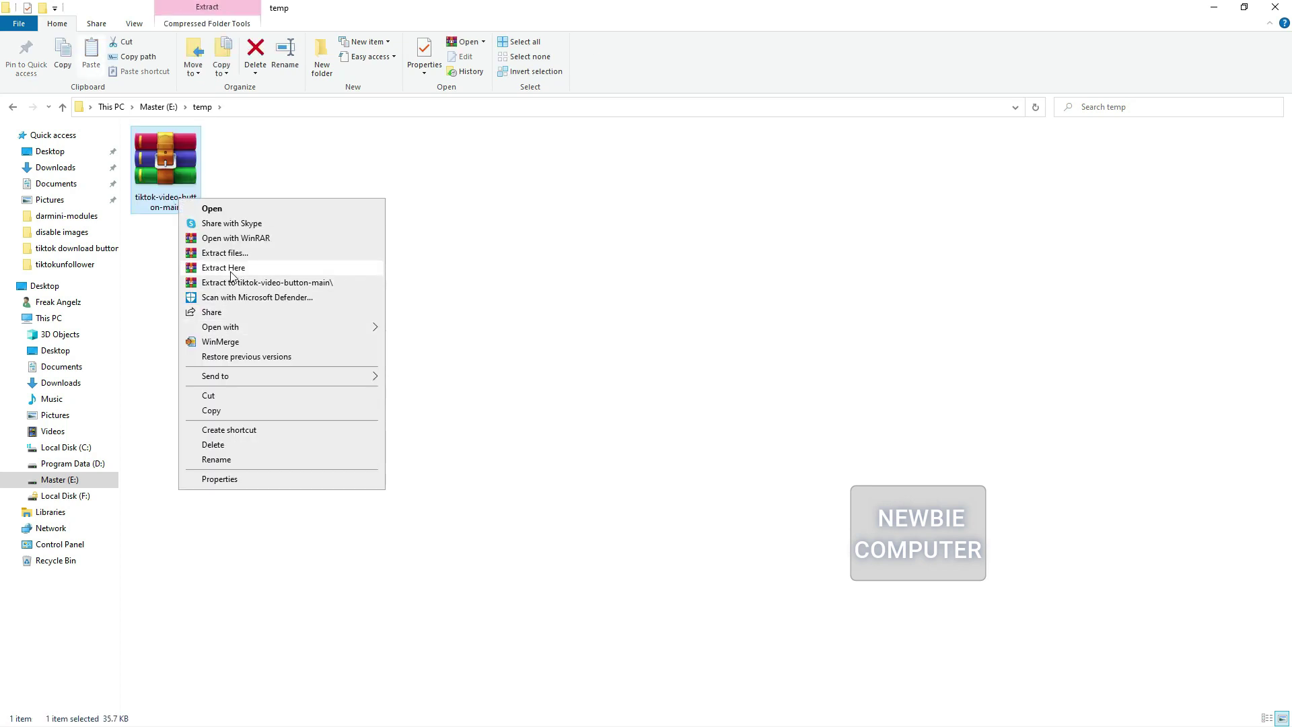
pyautogui.click(231, 275)
pyautogui.rightClick(283, 293)
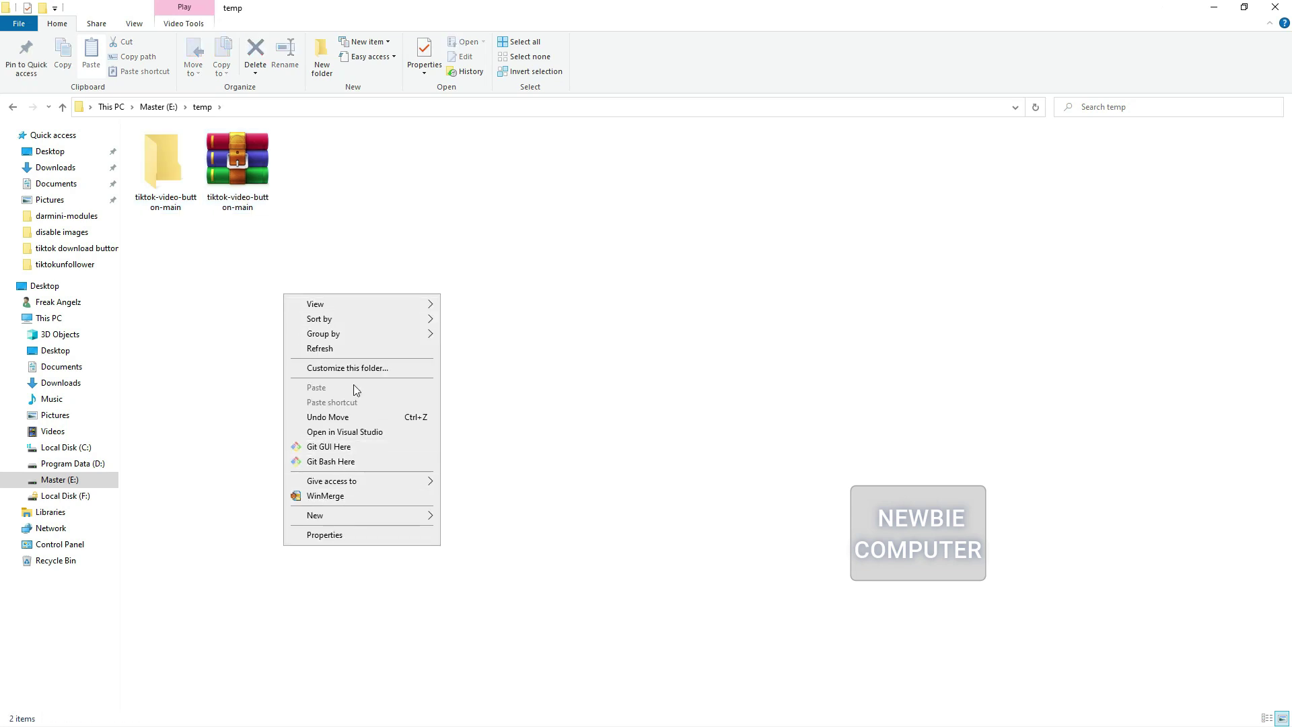
pyautogui.moveTo(350, 309)
pyautogui.click(470, 374)
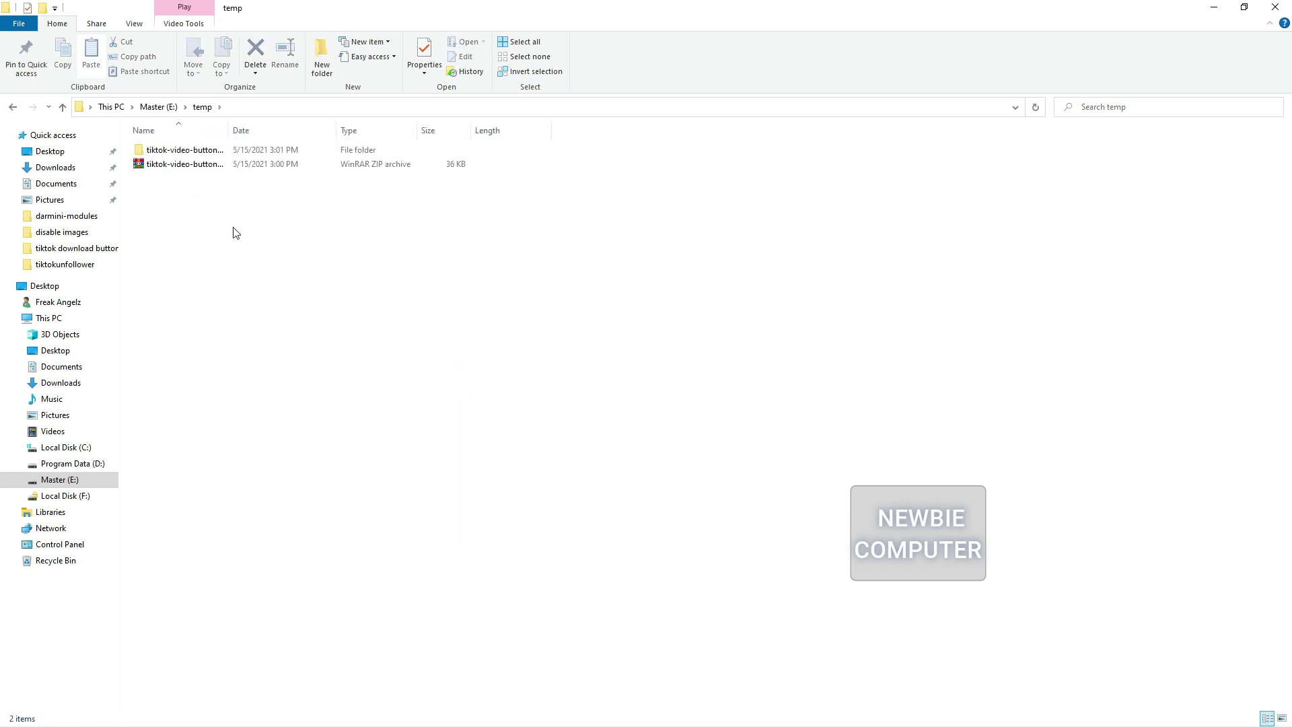
pyautogui.moveTo(285, 132); pyautogui.dragTo(286, 133)
# Rename the extracted folder to tiktok-video-button
pyautogui.rightClick(229, 151)
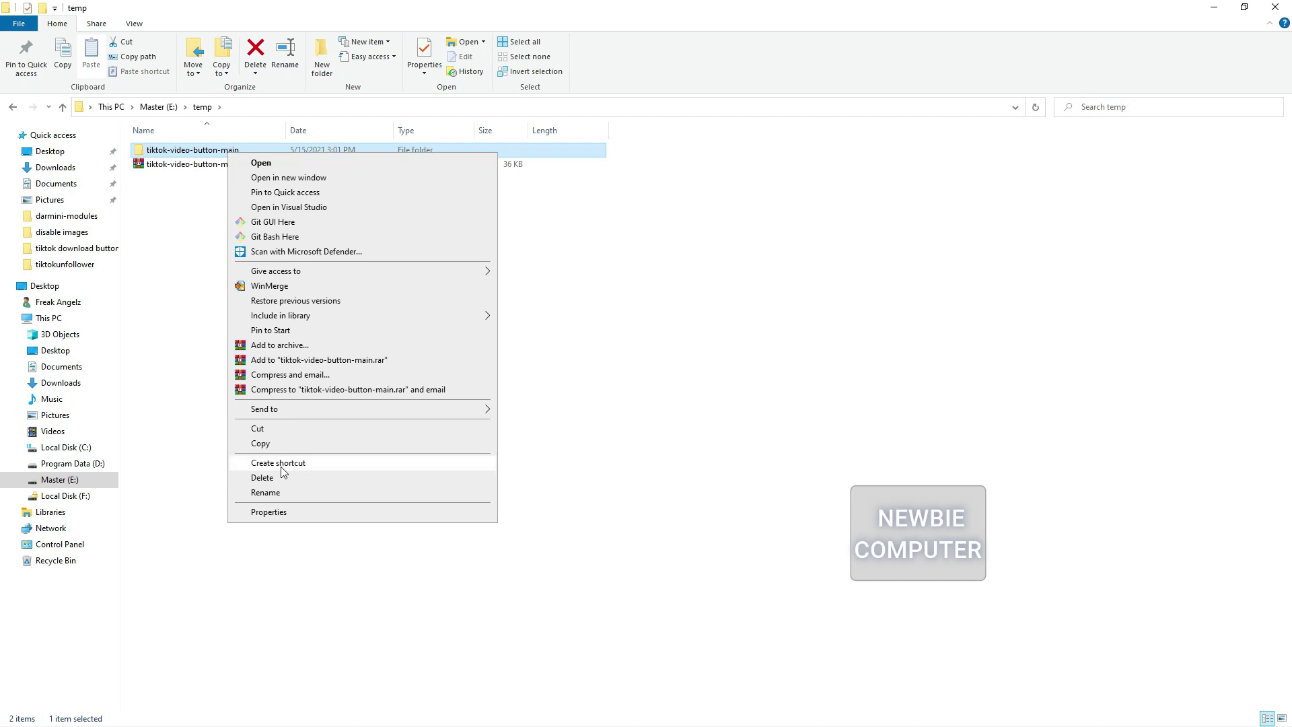
pyautogui.click(265, 493)
pyautogui.press('End')
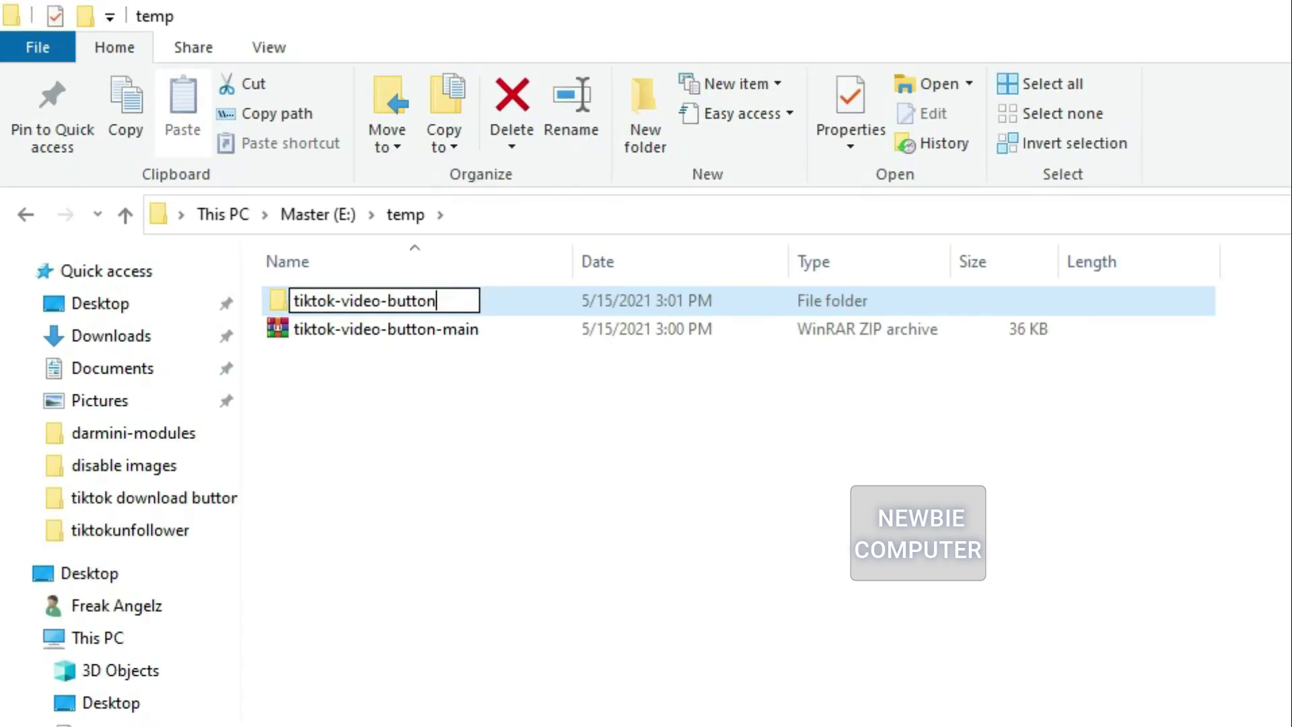
pyautogui.press('Return')
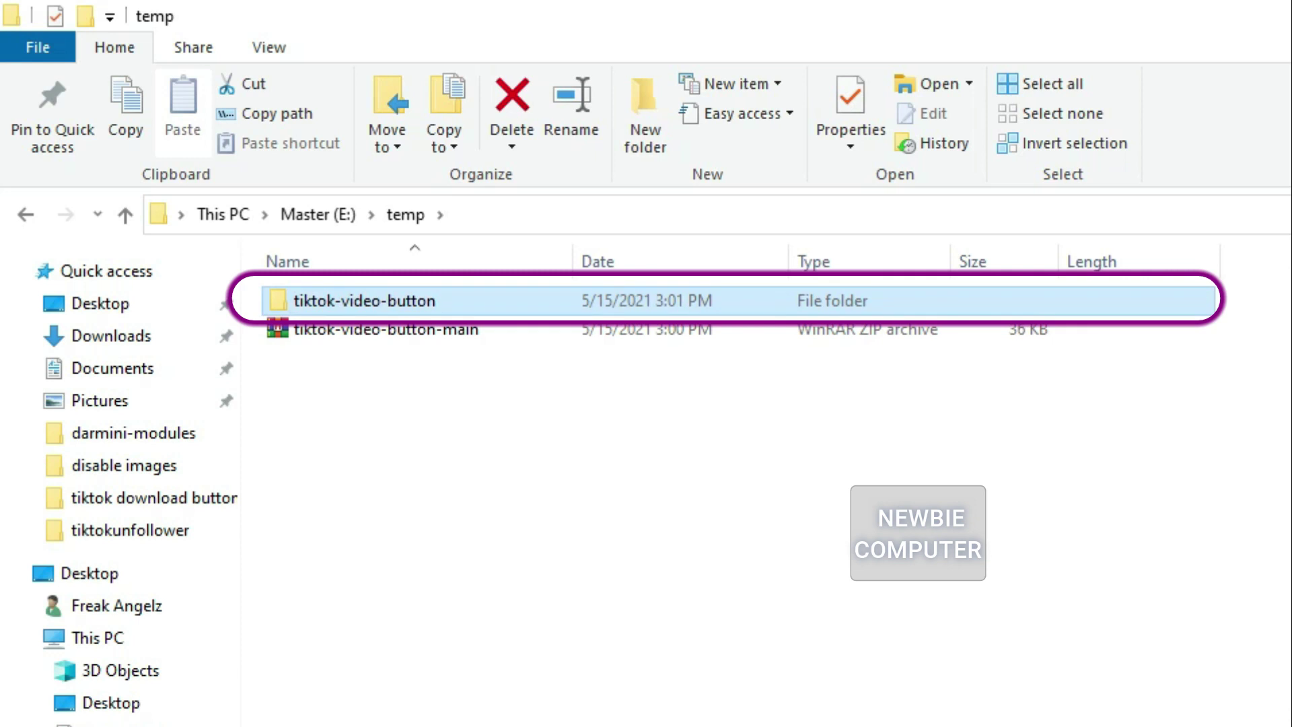
# Return to Chrome and open the Extensions page from Settings
pyautogui.press('super')
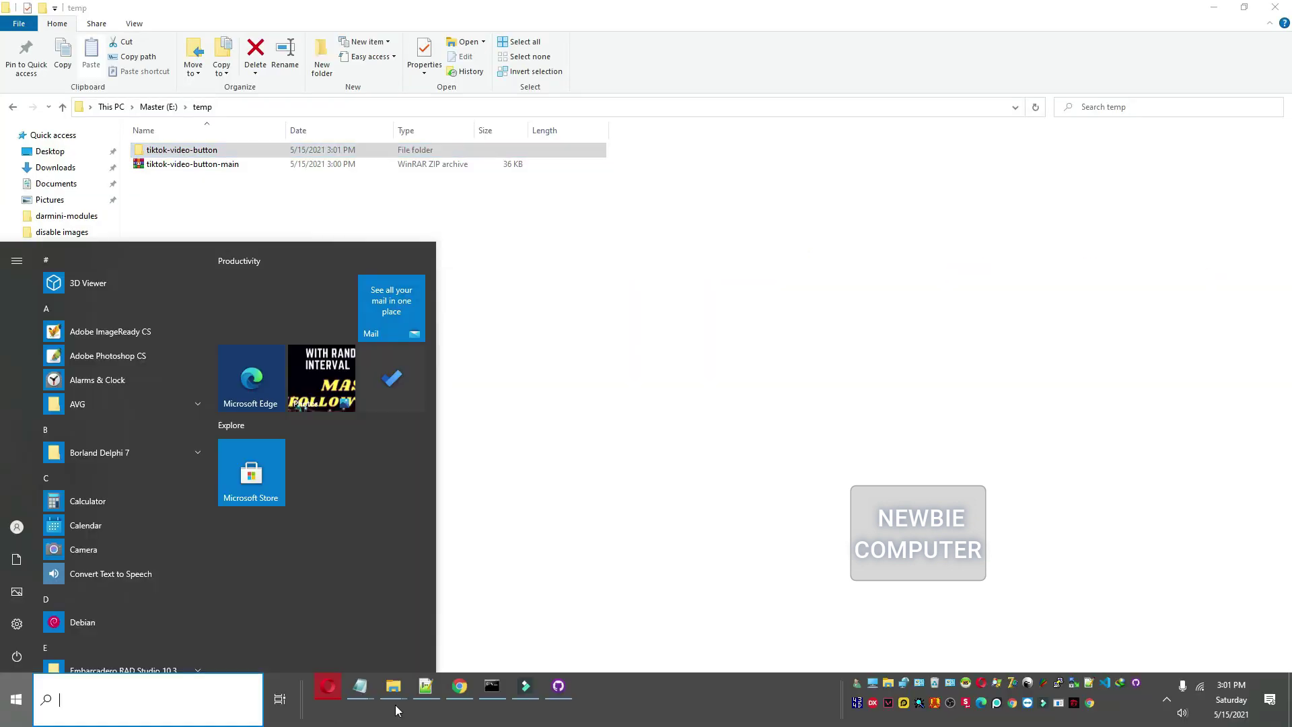
pyautogui.click(460, 683)
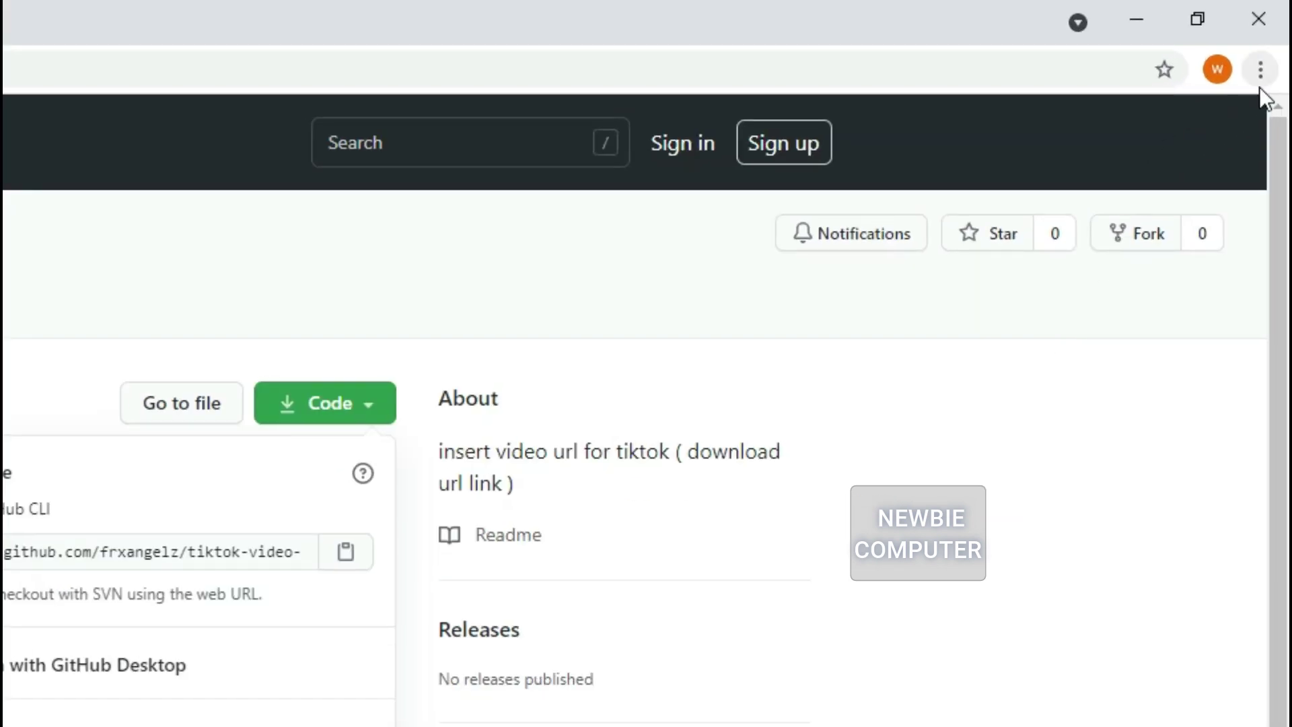
pyautogui.click(1261, 70)
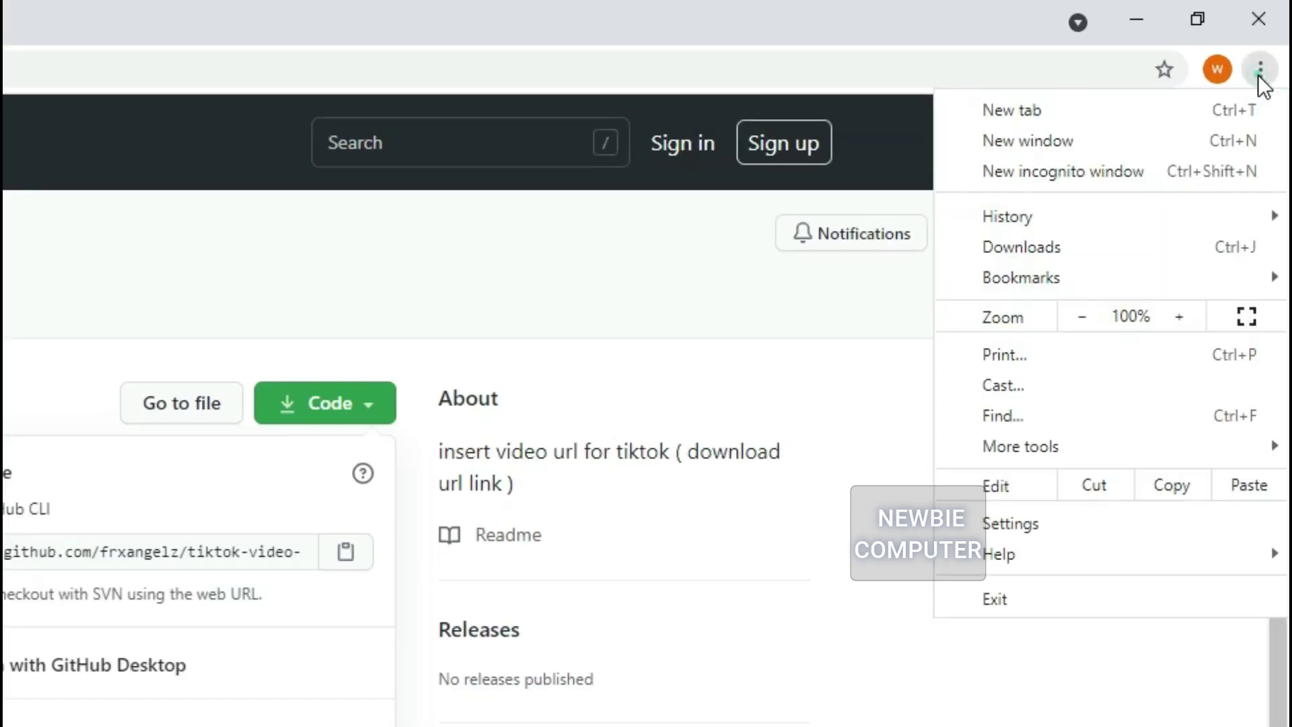
pyautogui.click(992, 527)
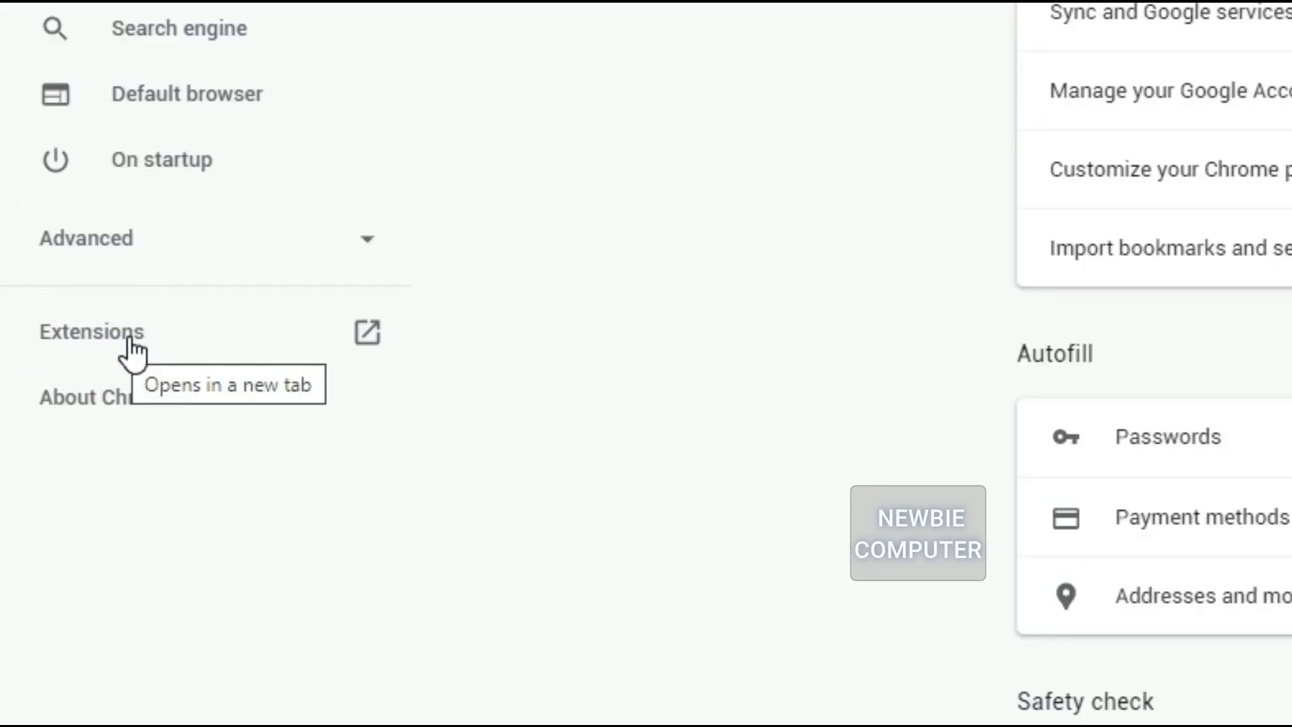
pyautogui.click(133, 347)
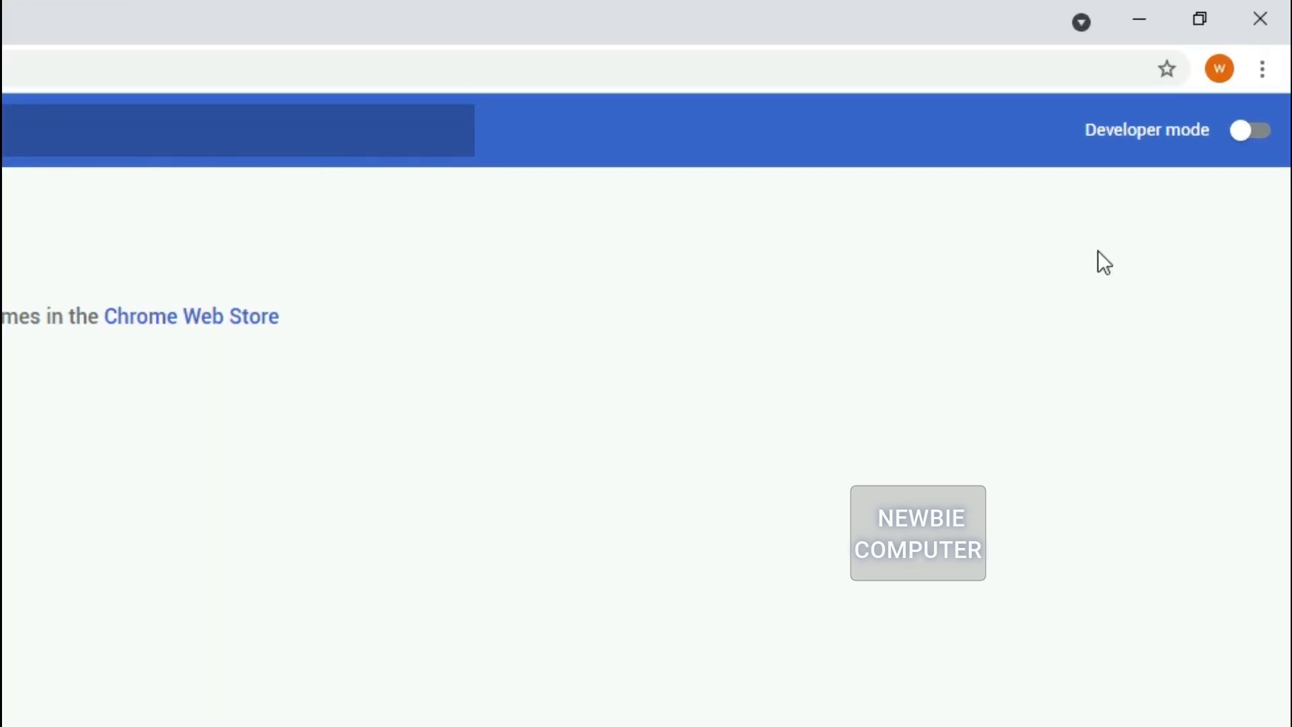
# Enable Developer mode and load E:\temp\tiktok-video-button as an unpacked extension
pyautogui.click(1264, 138)
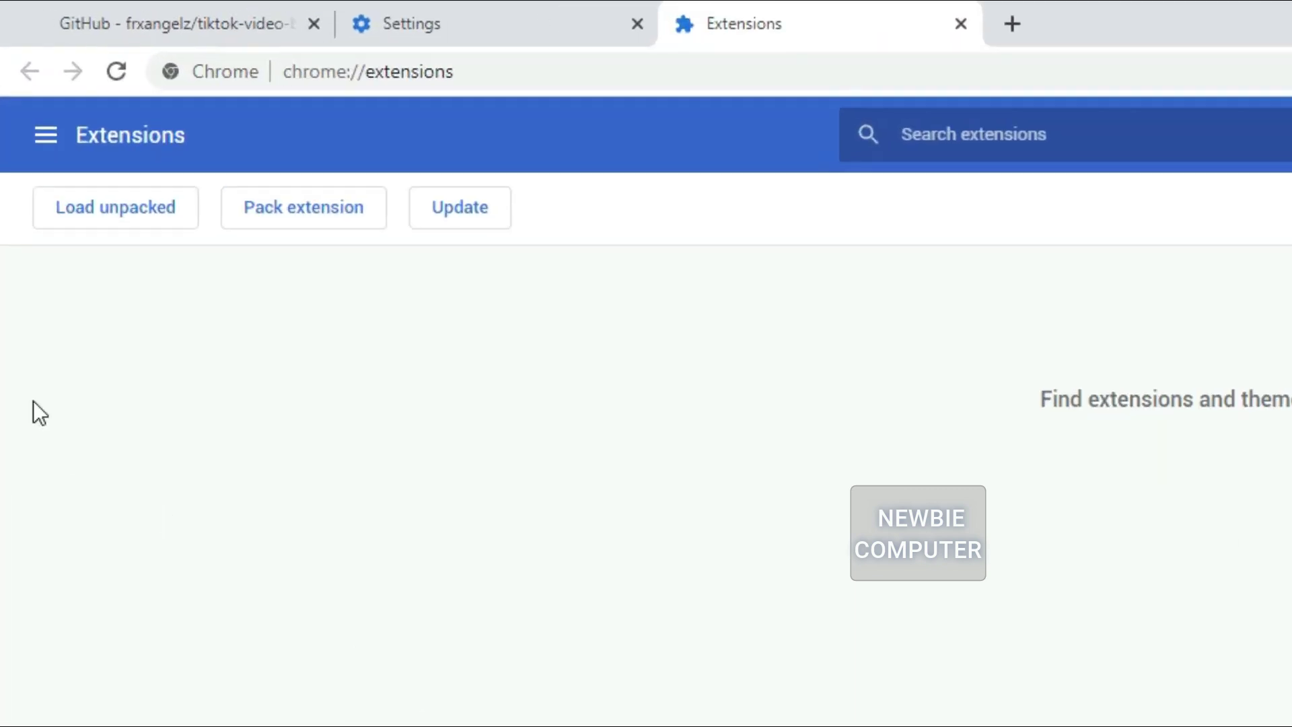
pyautogui.click(91, 210)
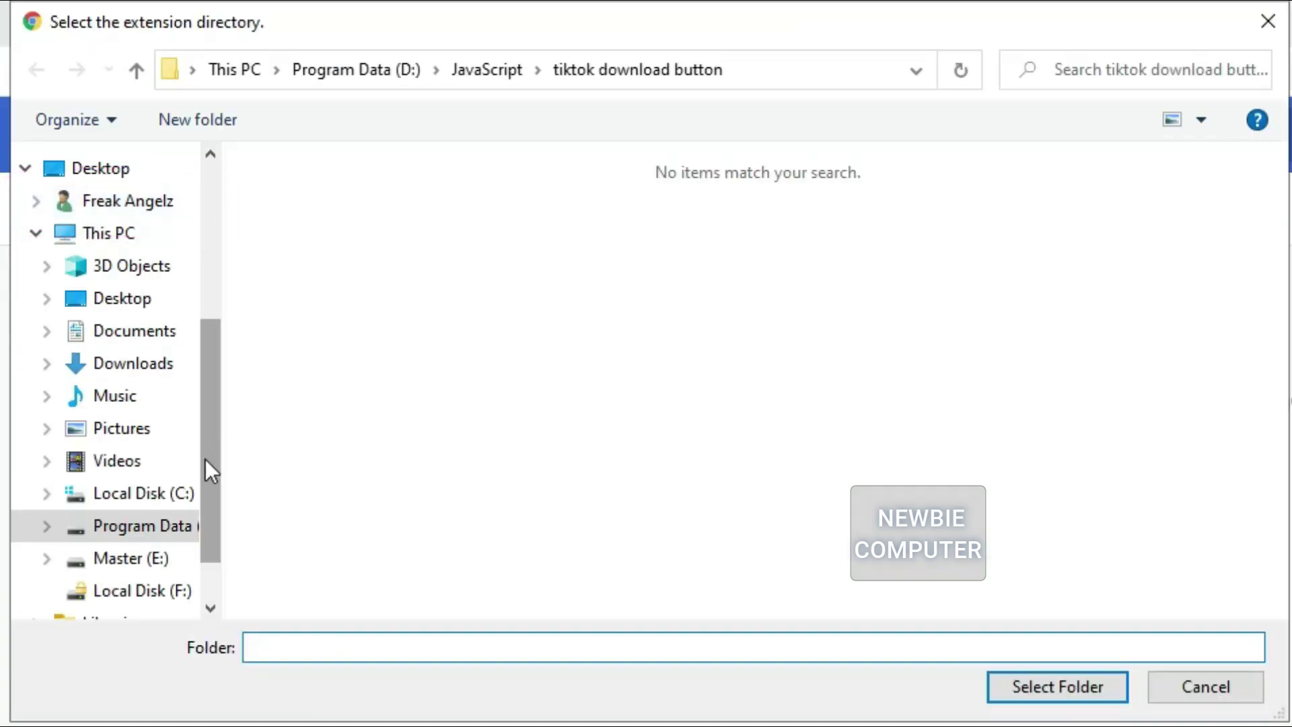
pyautogui.click(161, 558)
pyautogui.scroll(-3, 347, 513)
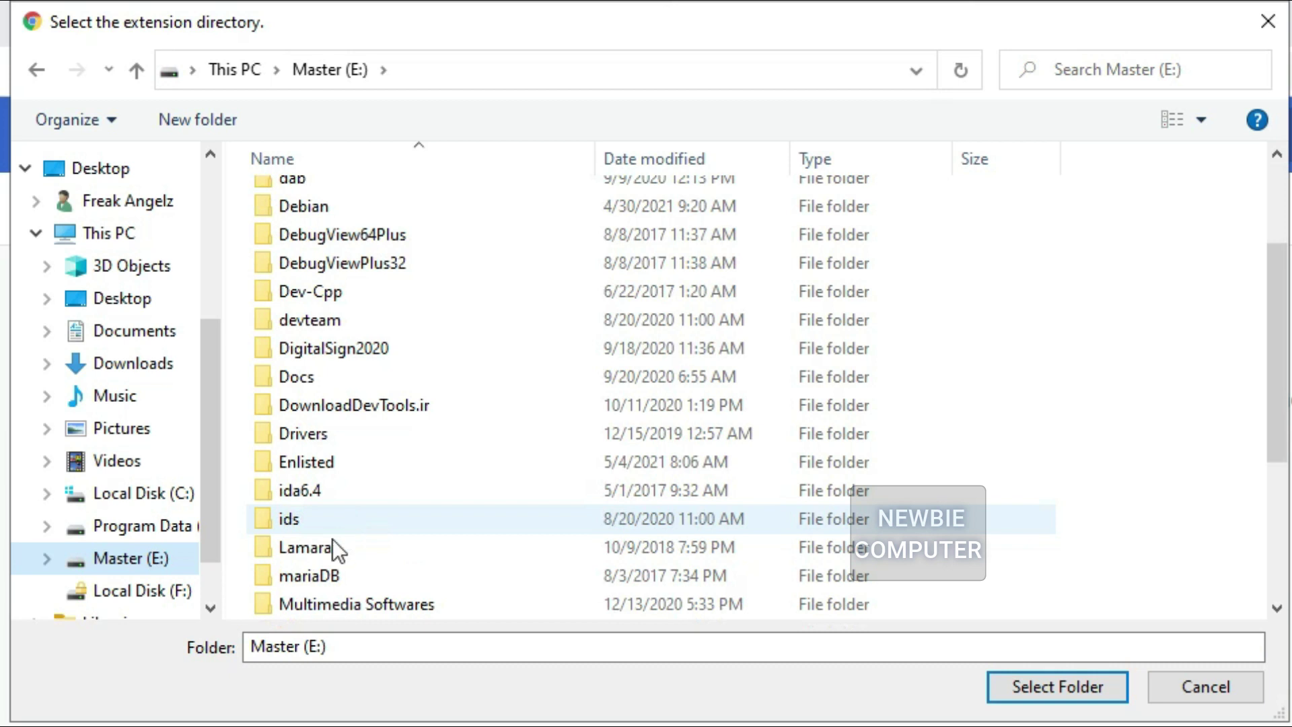
pyautogui.scroll(-3, 316, 546)
pyautogui.doubleClick(297, 441)
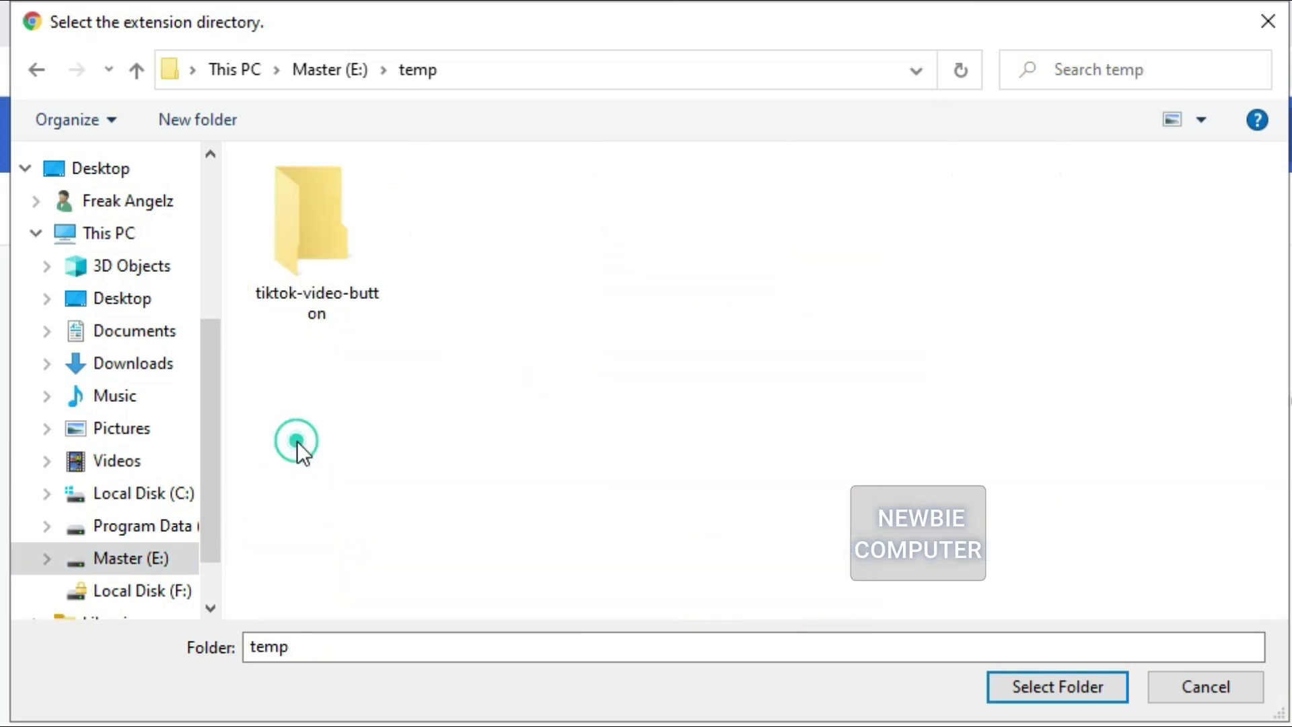
pyautogui.click(364, 300)
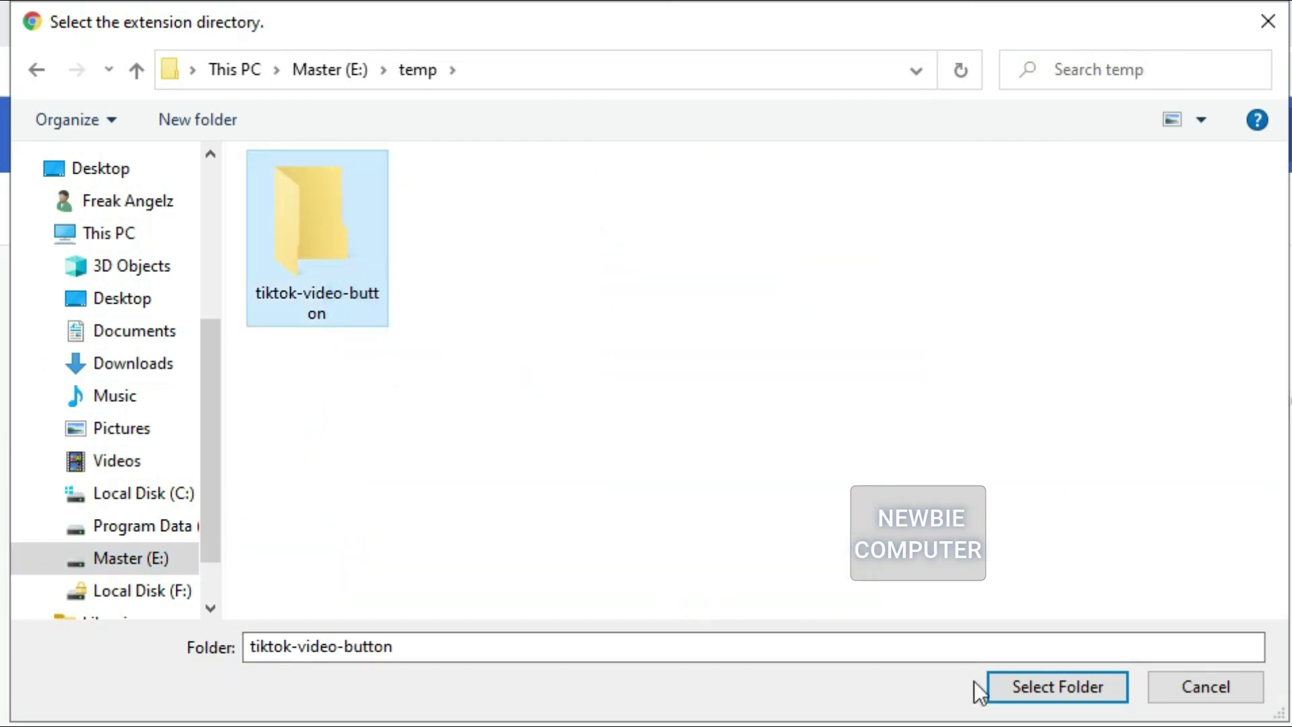
pyautogui.click(1040, 683)
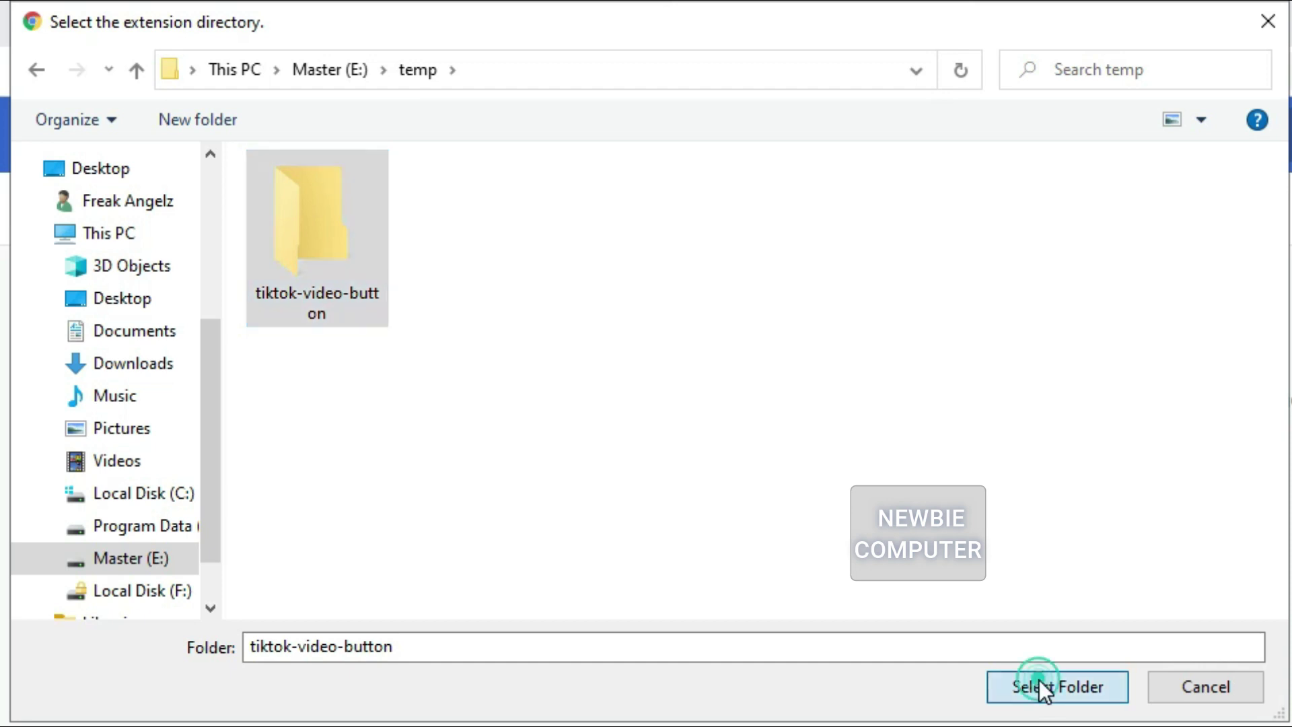
pyautogui.click(517, 341)
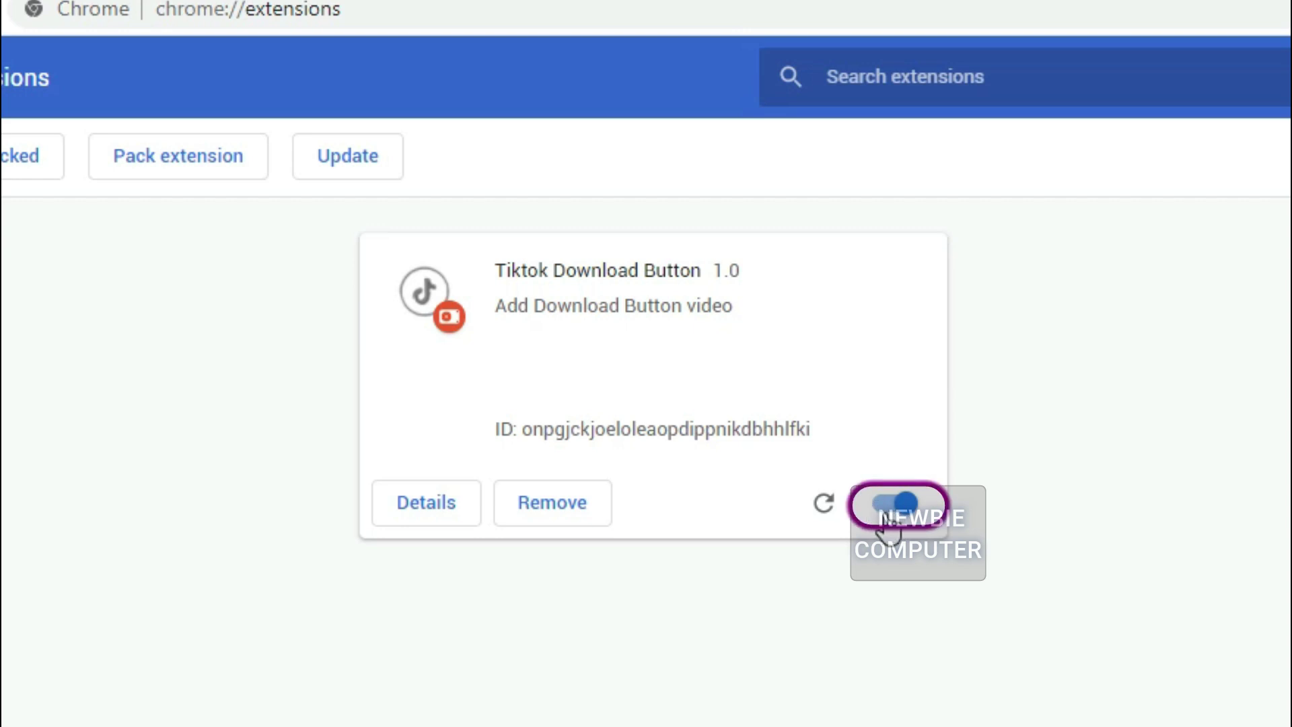
# Open tiktok.com in a new tab and scroll down the For You feed
pyautogui.hotkey('ctrl', 't')
pyautogui.click(497, 32)
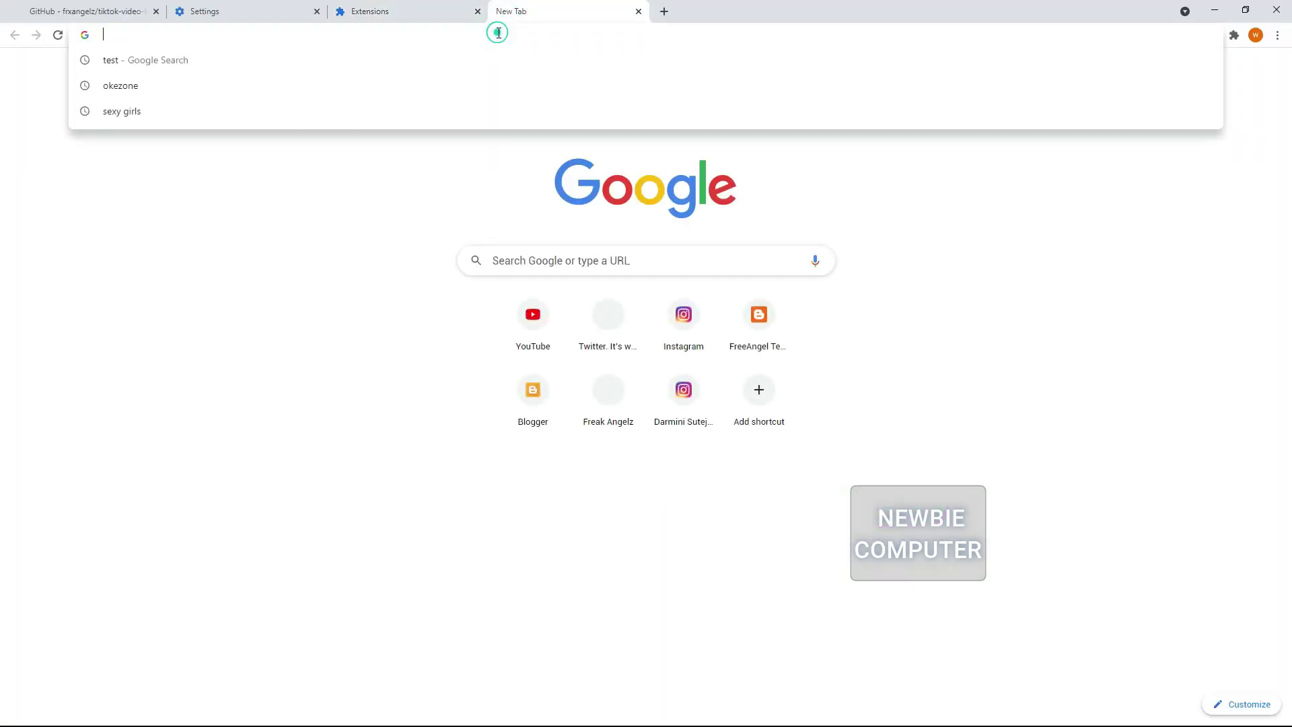
pyautogui.write('tiktok.com')
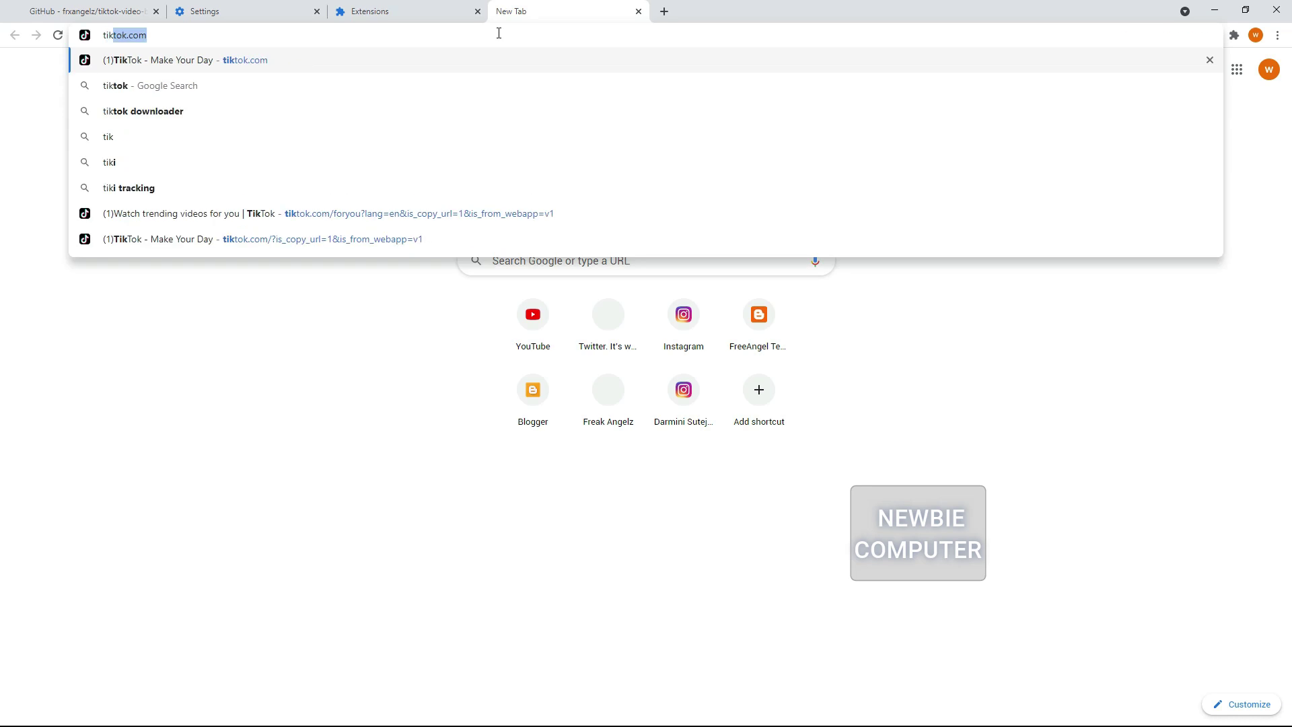
pyautogui.press('Return')
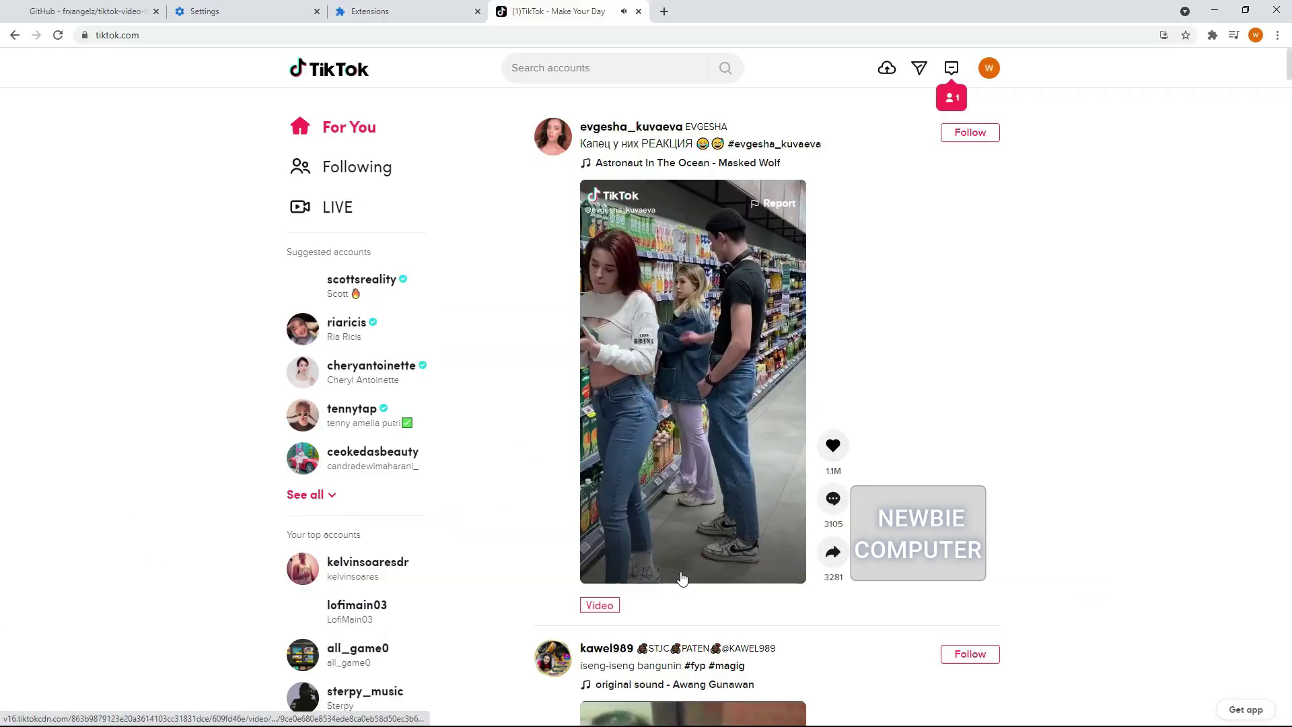
pyautogui.scroll(-3, 681, 577)
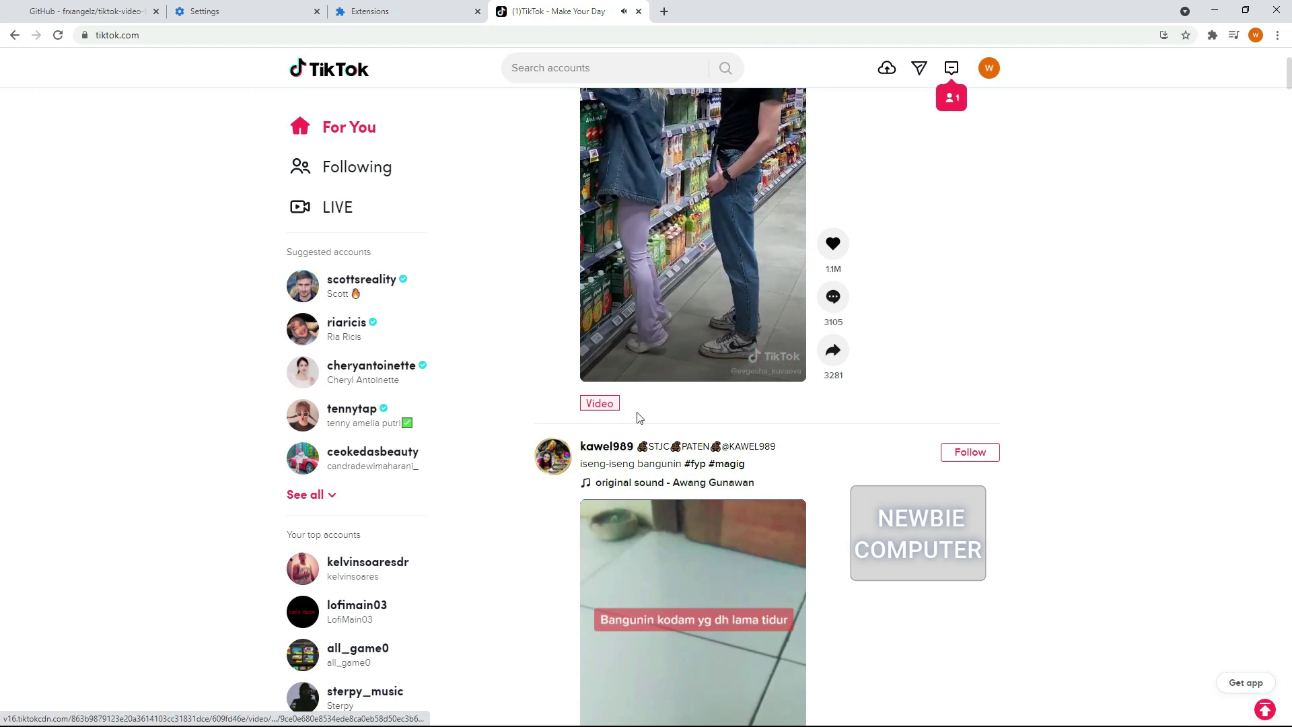
# Open the supermarket post's Video link and save the video as test.mp4 in E:\temp
pyautogui.click(597, 405)
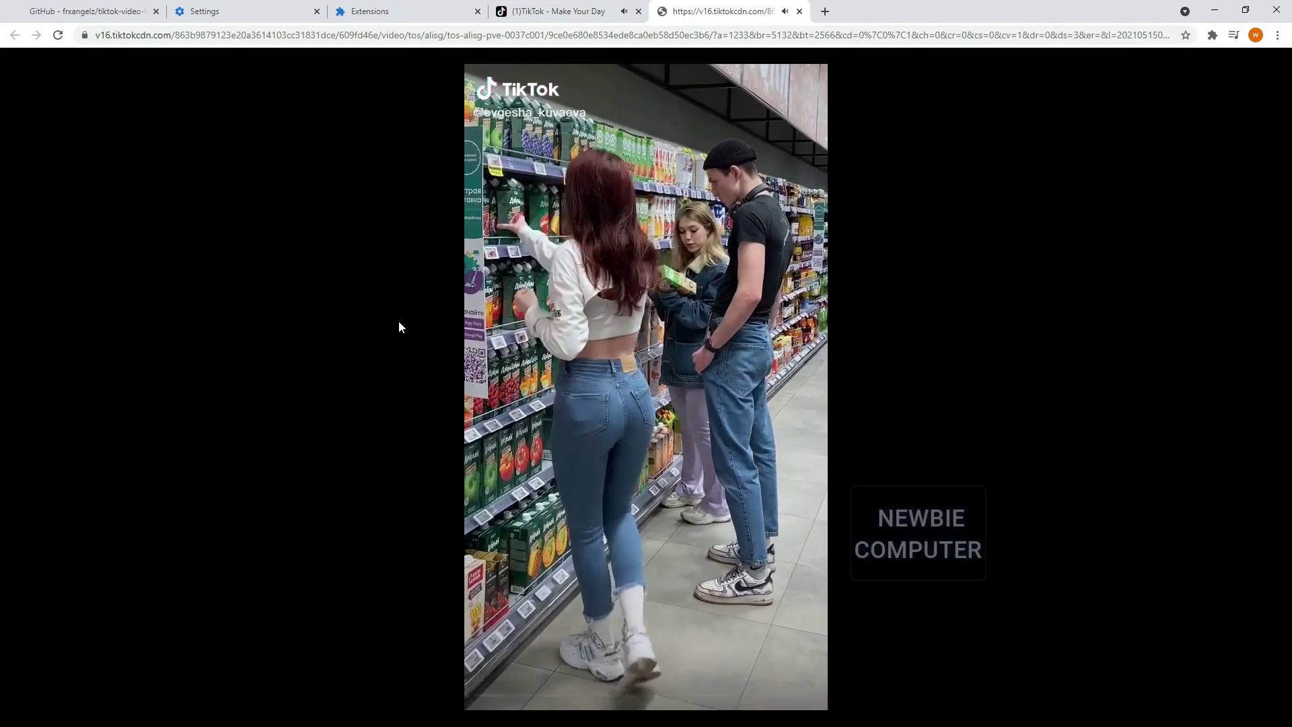
pyautogui.rightClick(399, 321)
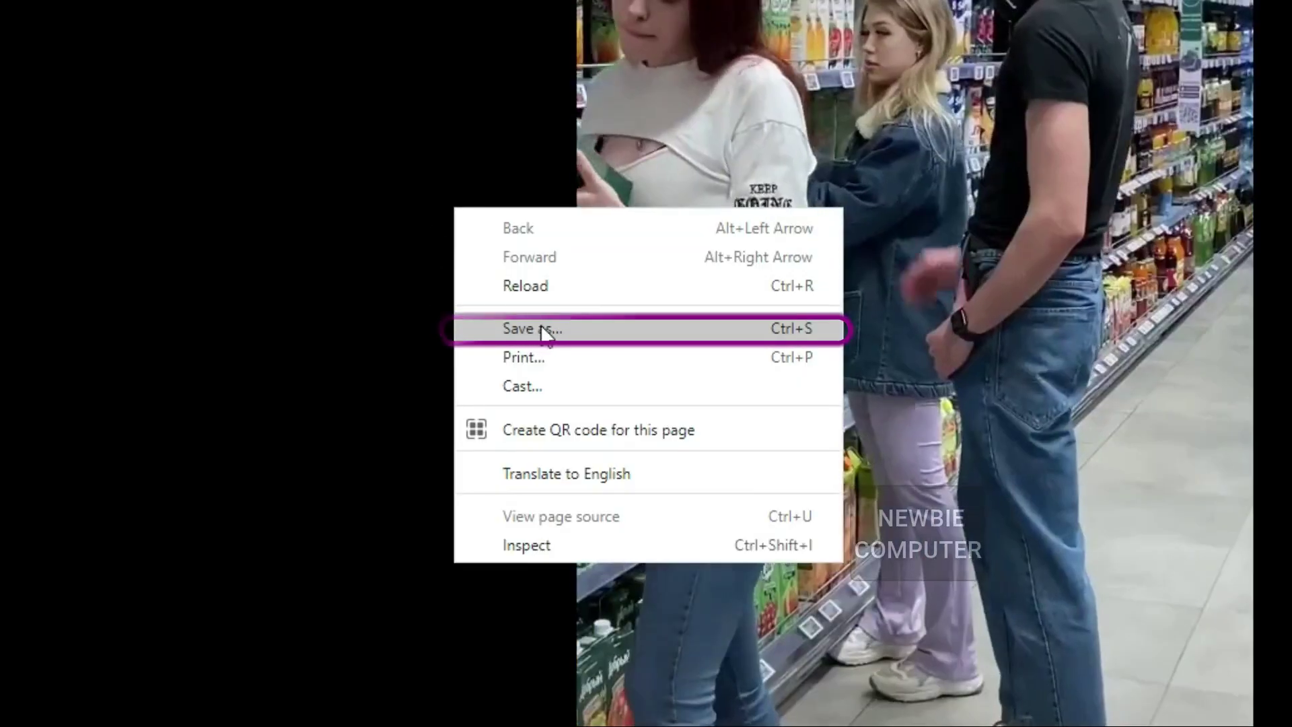
pyautogui.click(540, 328)
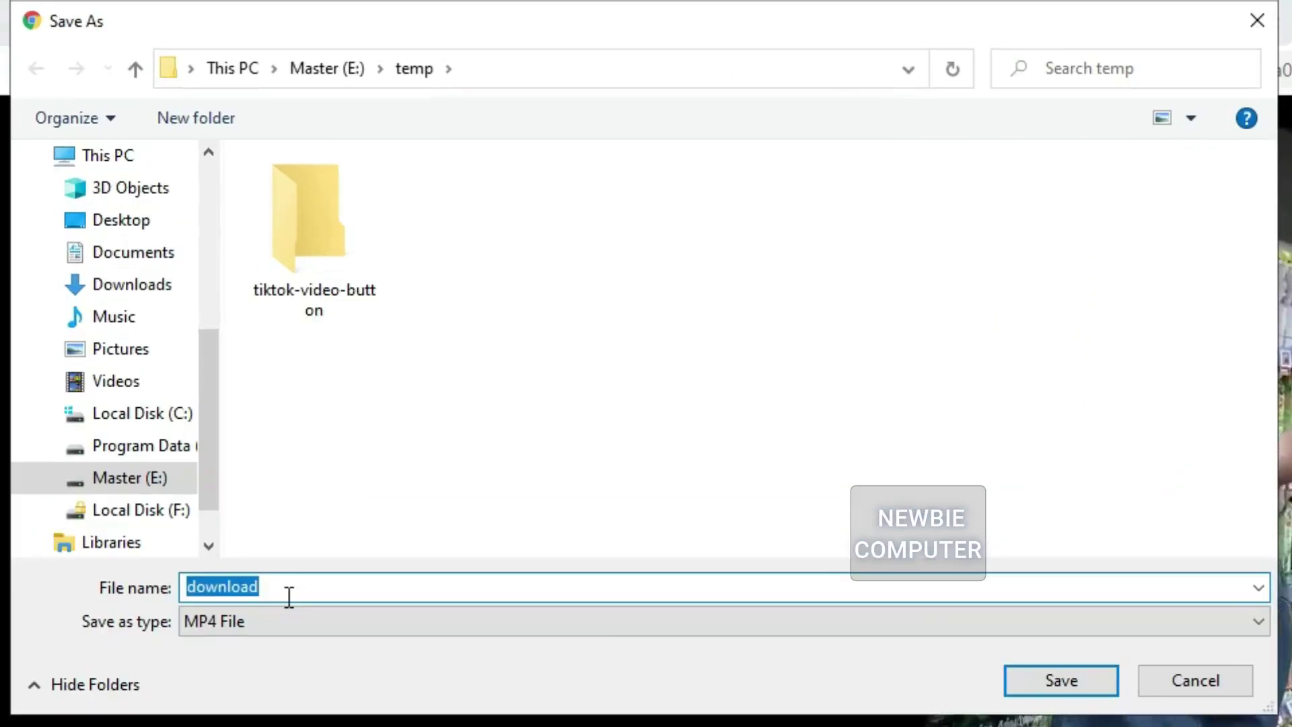
pyautogui.click(289, 595)
pyautogui.moveTo(291, 588); pyautogui.dragTo(161, 592)
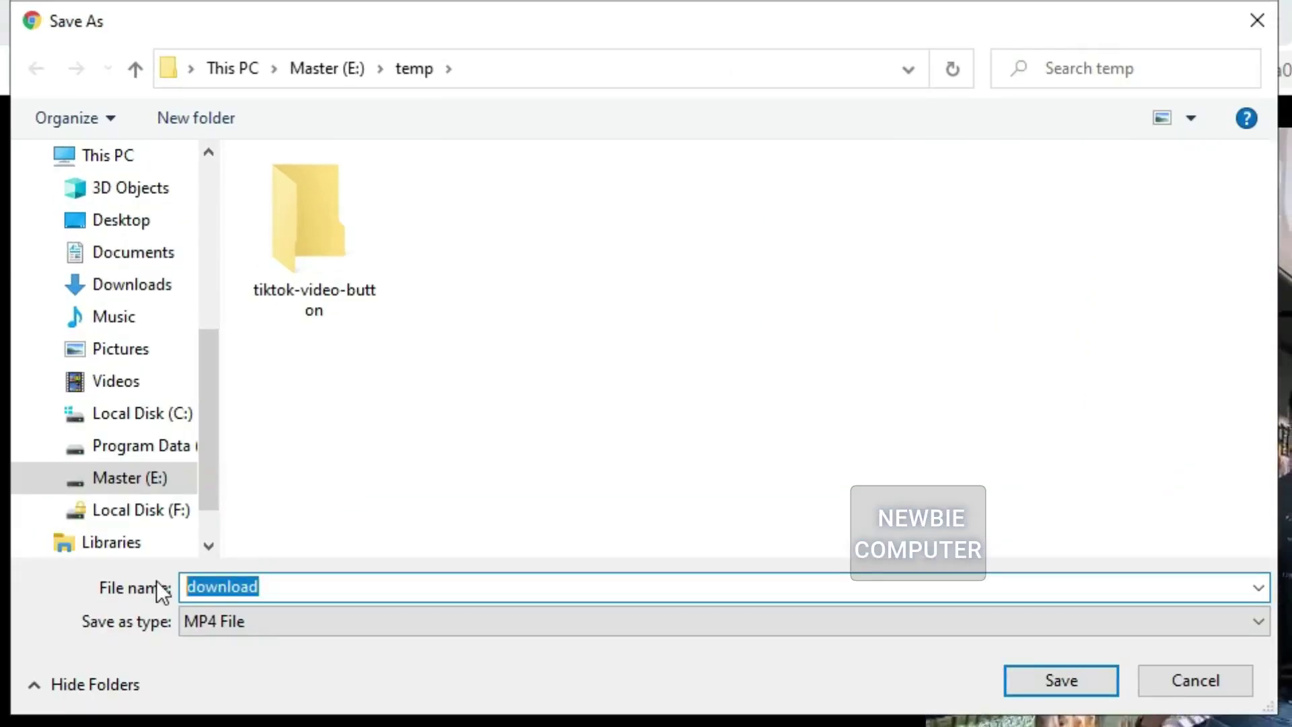
pyautogui.write('test')
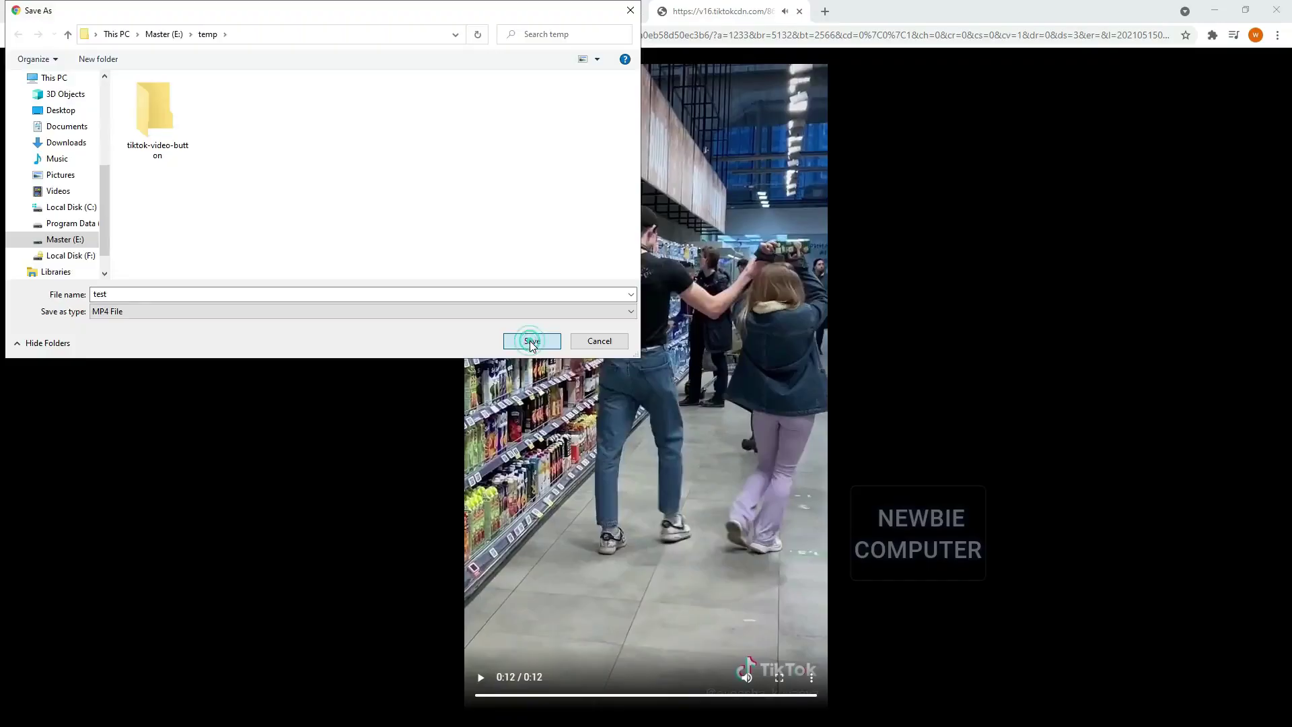
pyautogui.click(1061, 682)
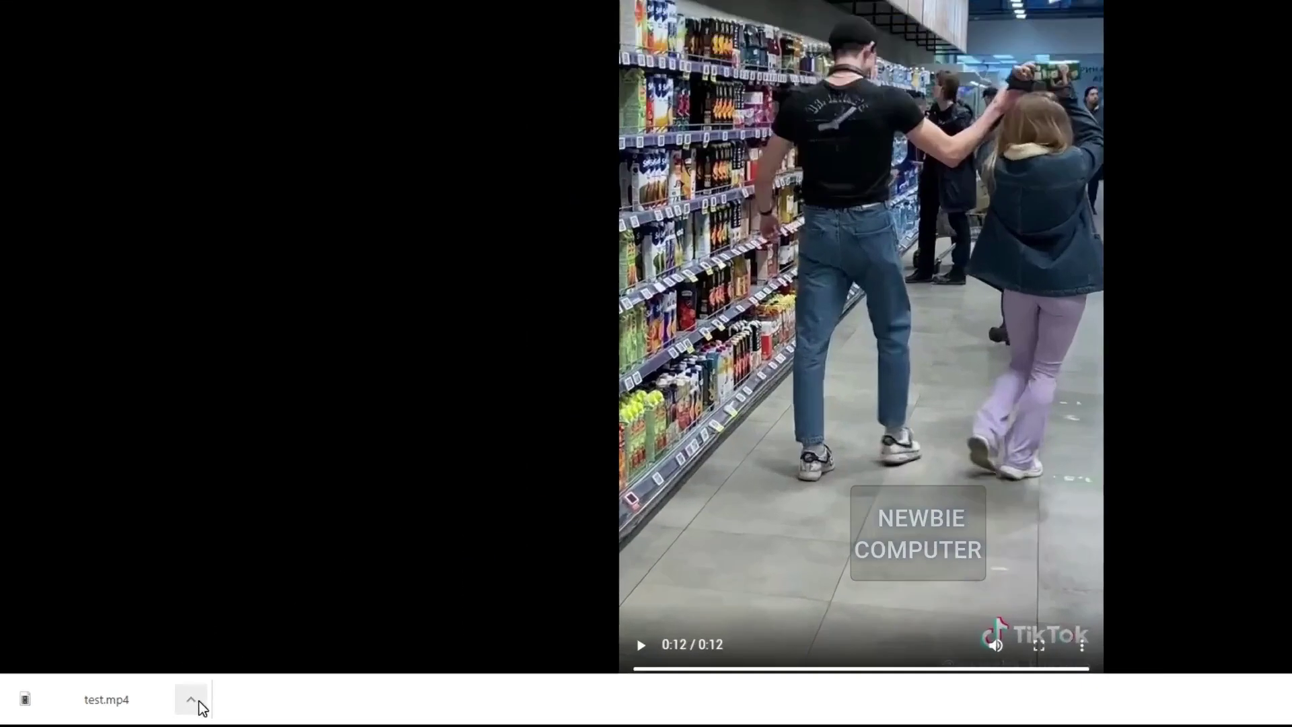
# Show the 3.86 MB test.mp4 in E:\temp, play it, then close the player and folder
pyautogui.click(143, 706)
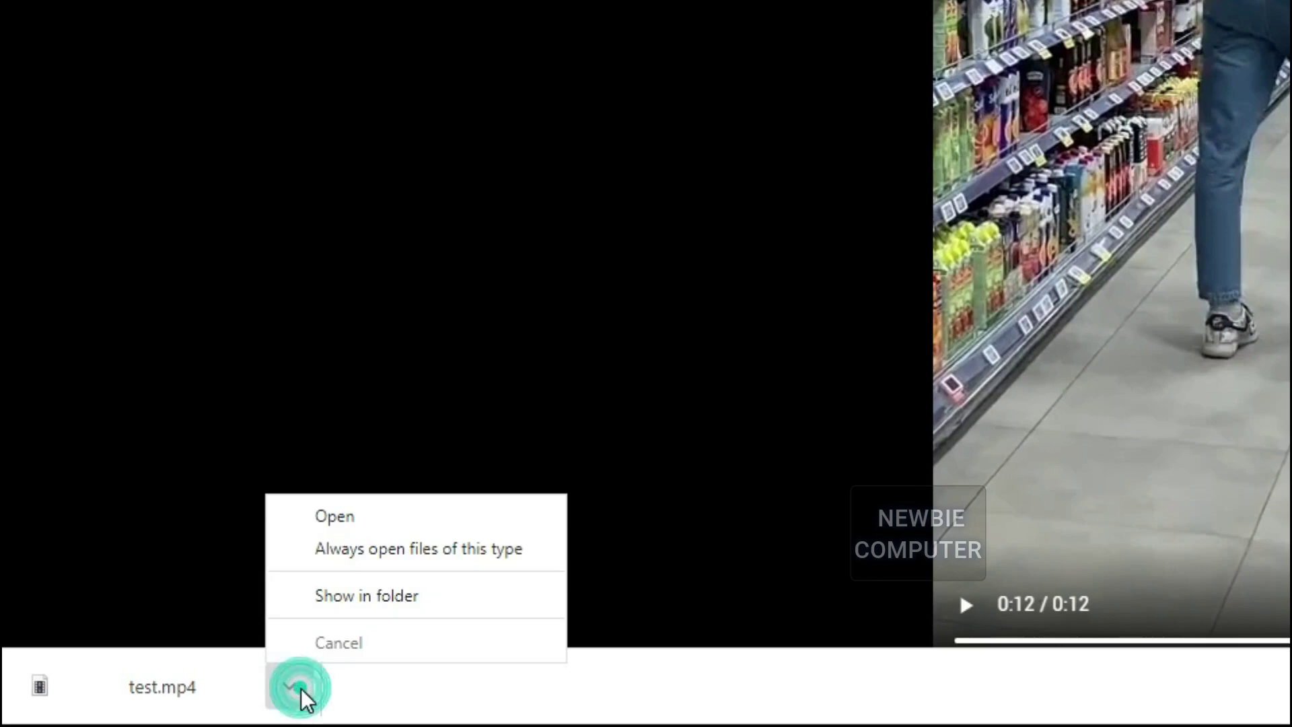
pyautogui.click(353, 605)
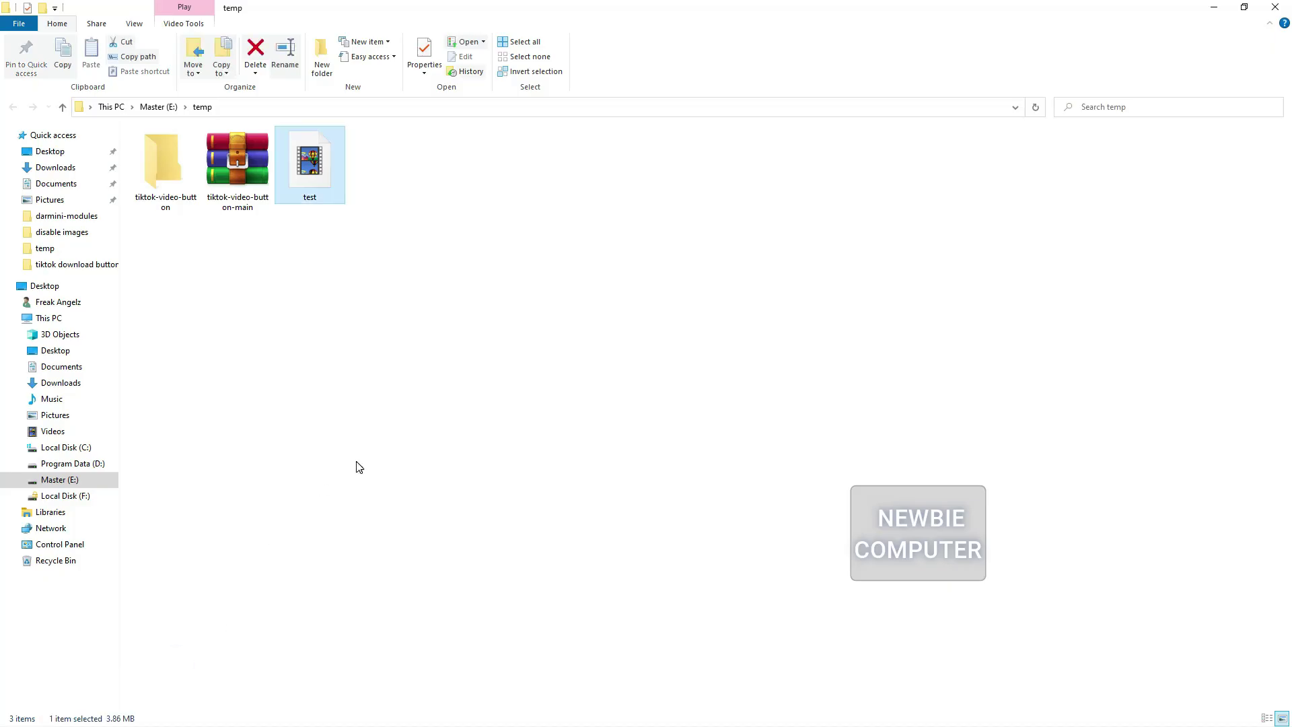
pyautogui.doubleClick(317, 168)
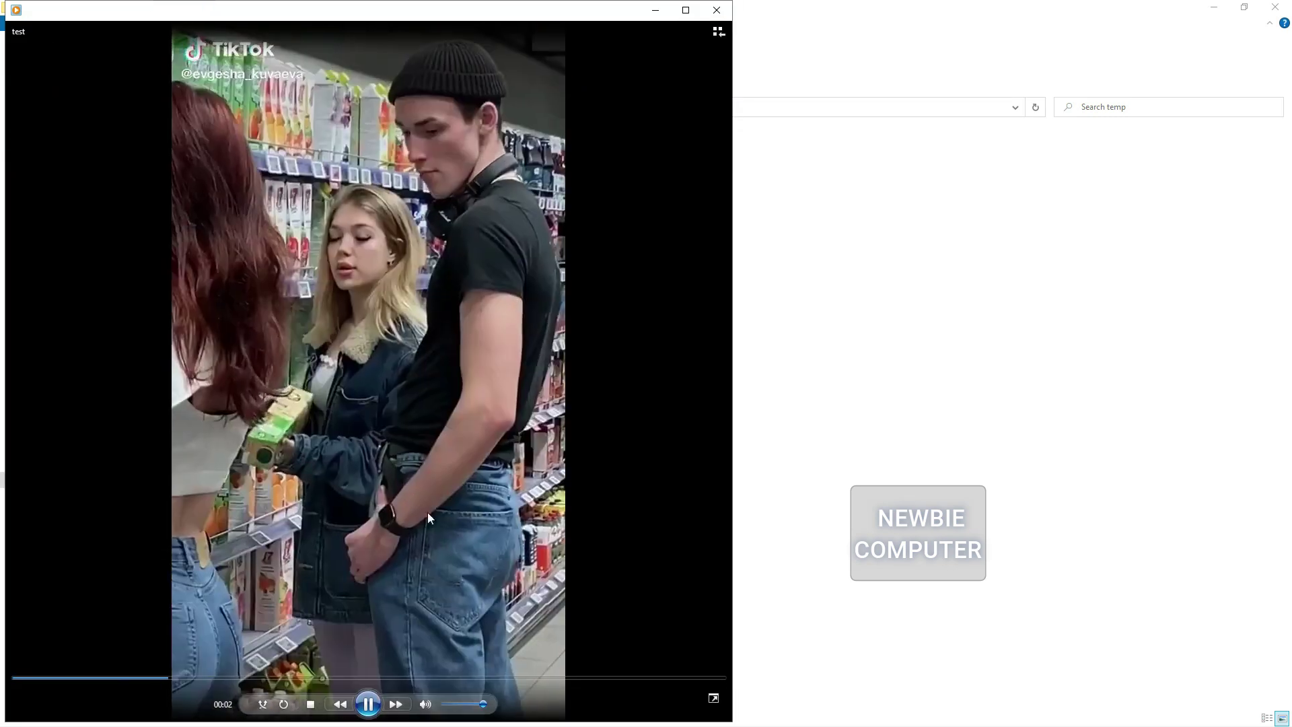
pyautogui.click(716, 9)
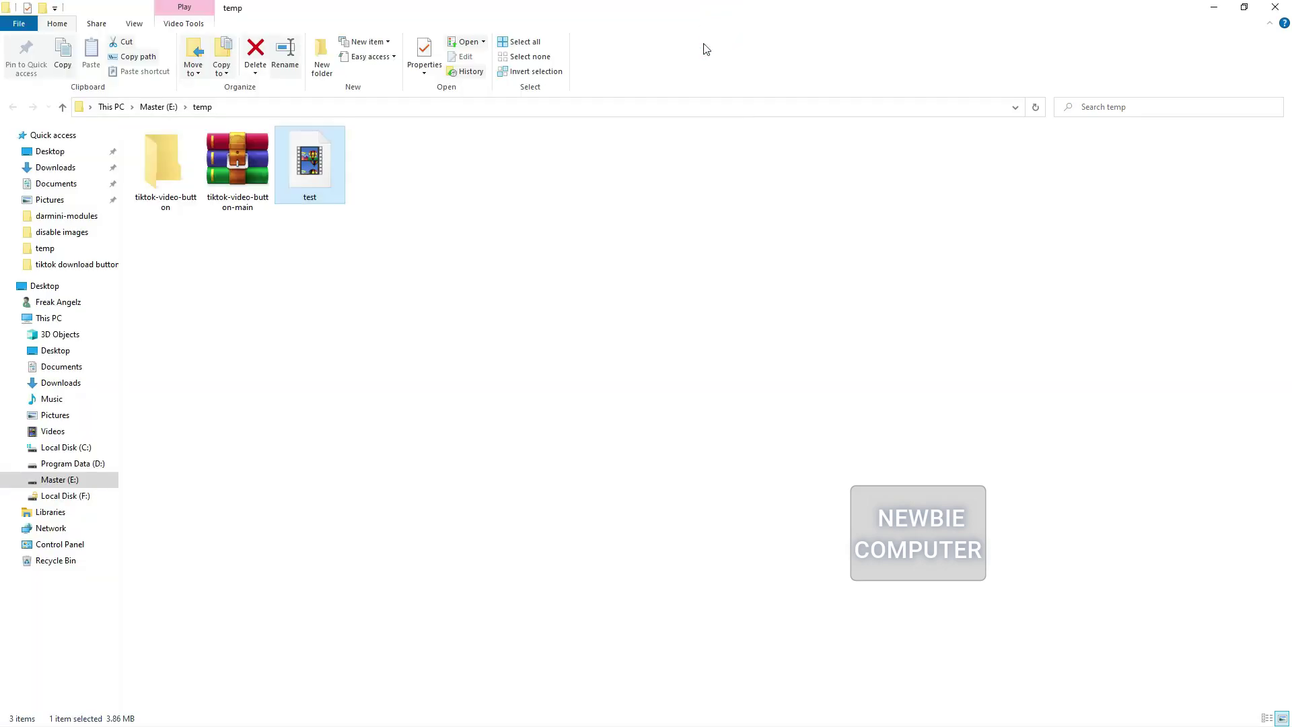
pyautogui.click(1277, 8)
# Close the downloaded tiktokcdn video tab and scroll further down the For You feed
pyautogui.click(799, 12)
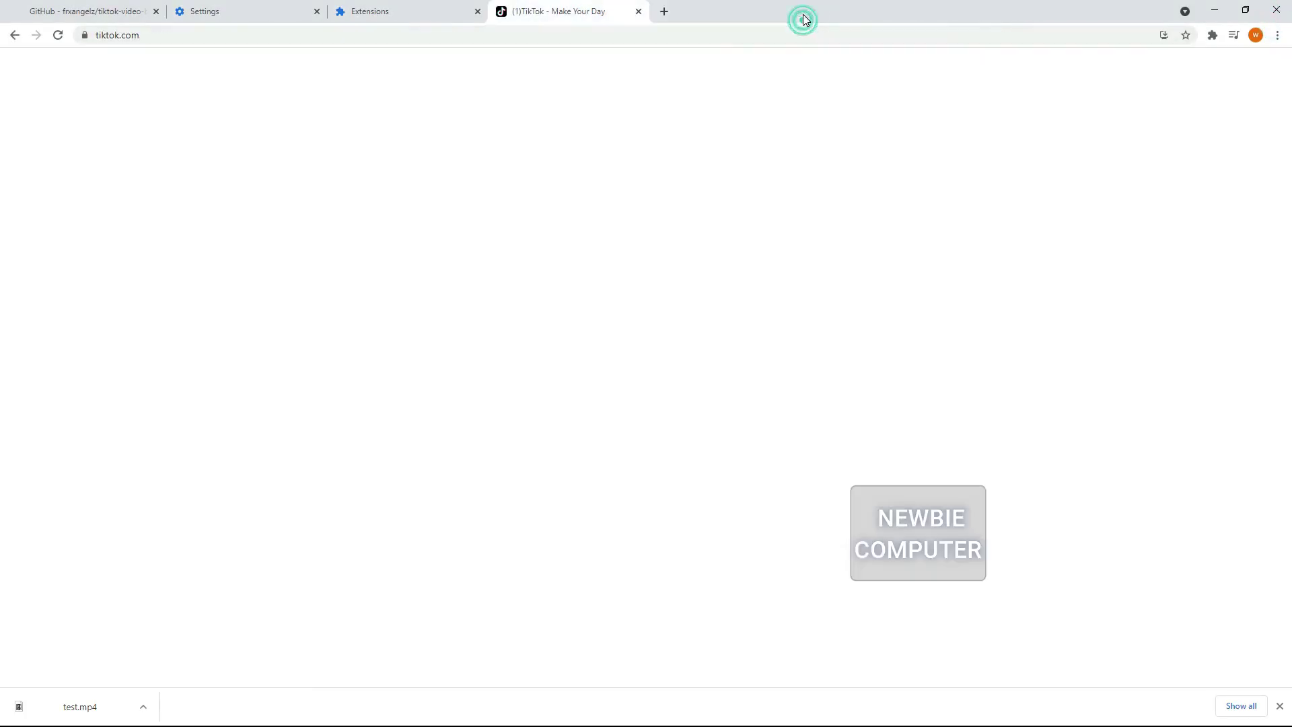
pyautogui.scroll(-8, 730, 388)
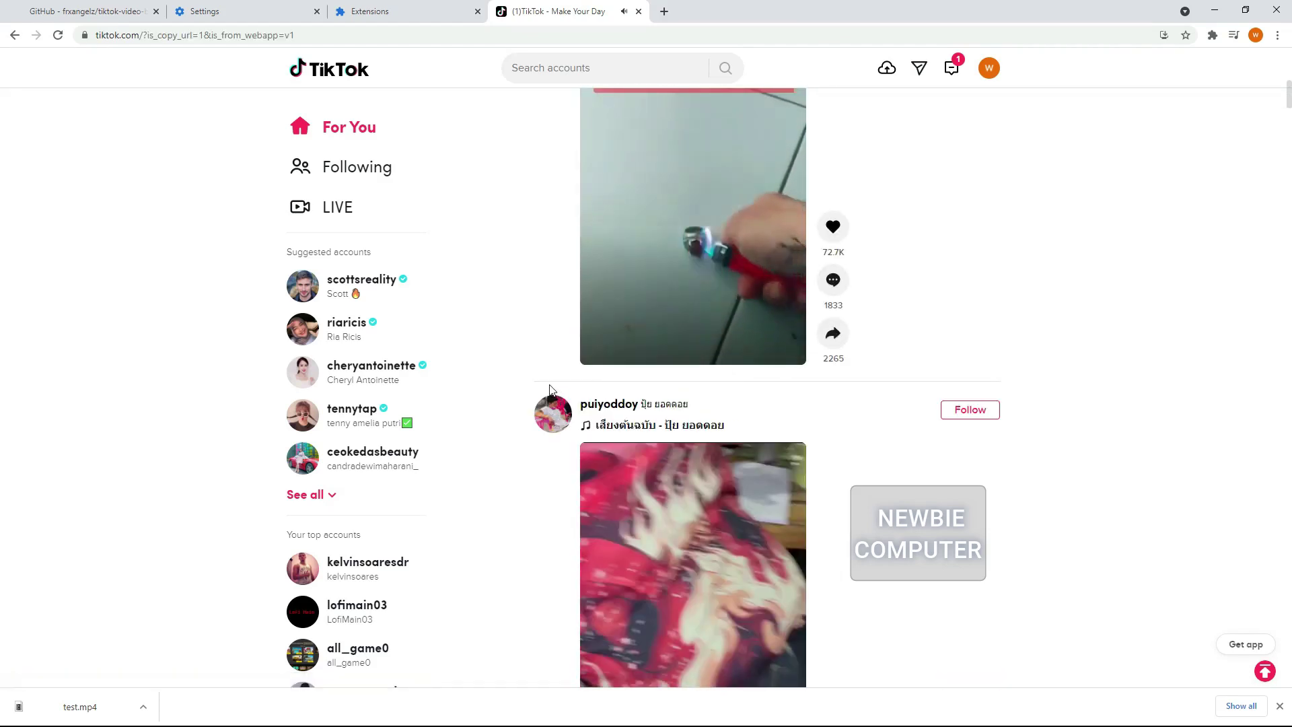
pyautogui.scroll(-8, 837, 394)
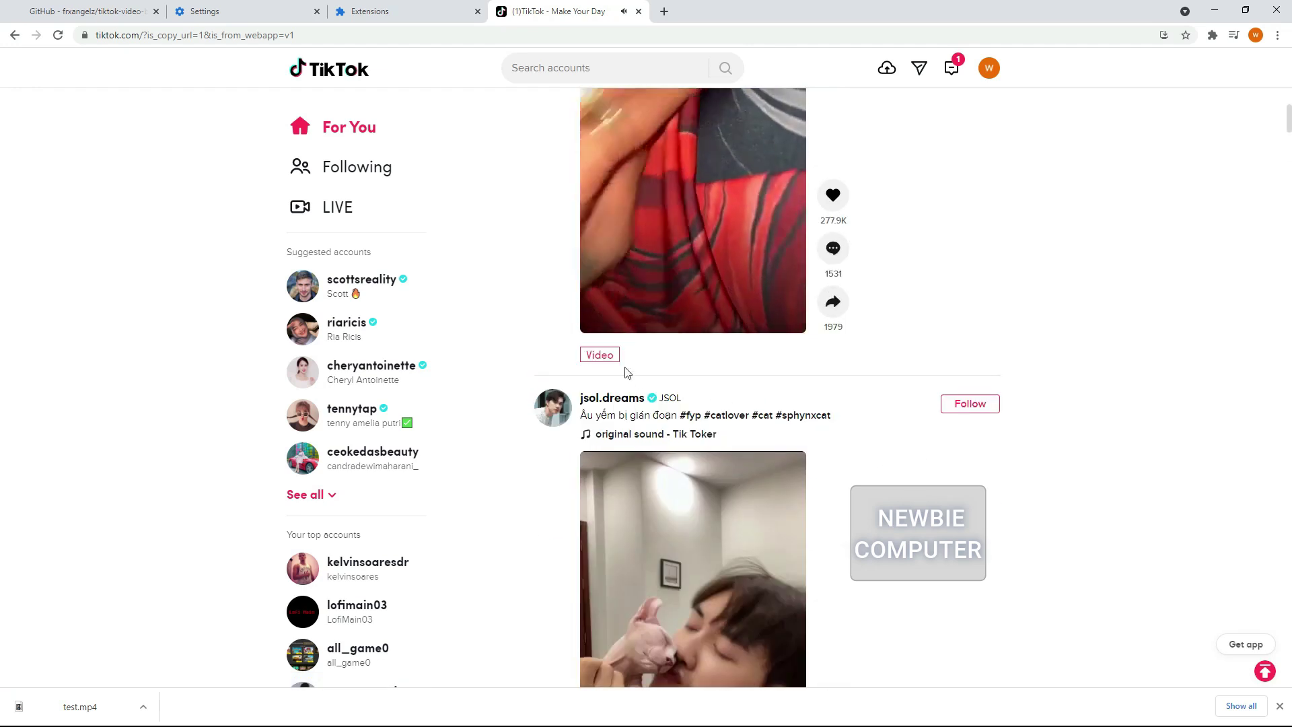
pyautogui.scroll(-6, 929, 381)
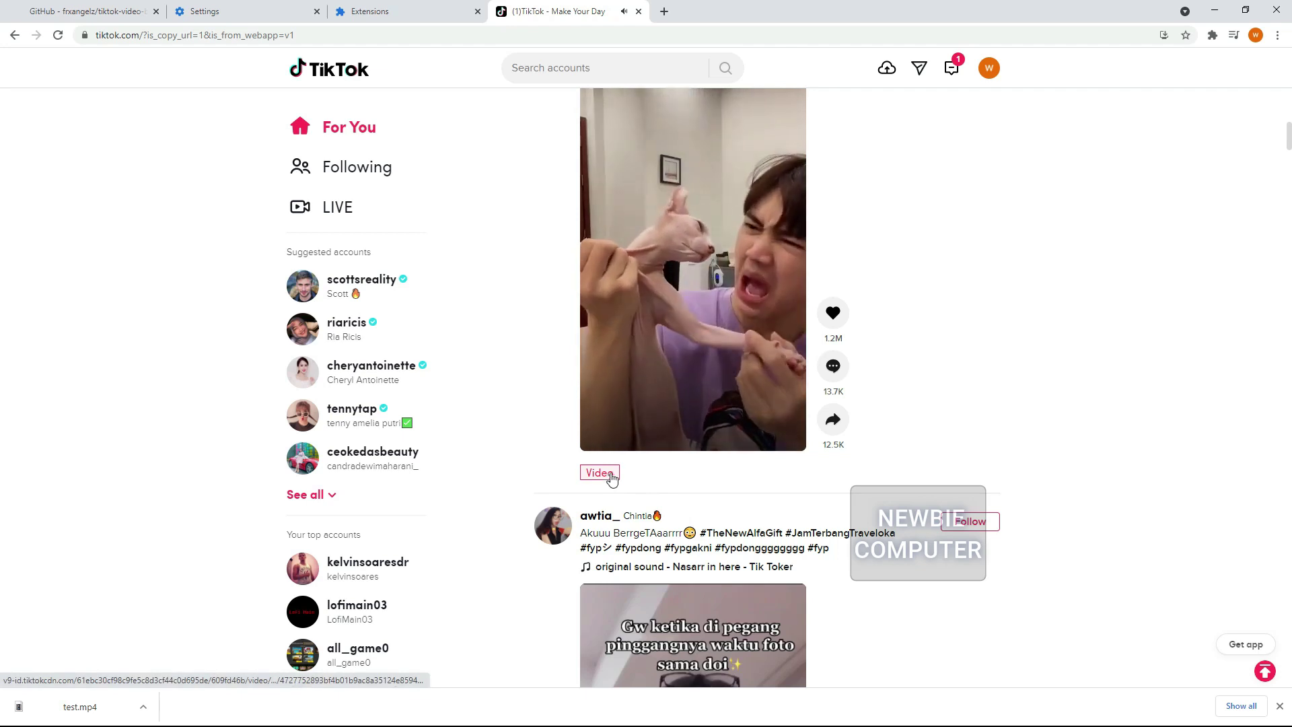
pyautogui.scroll(-8, 848, 430)
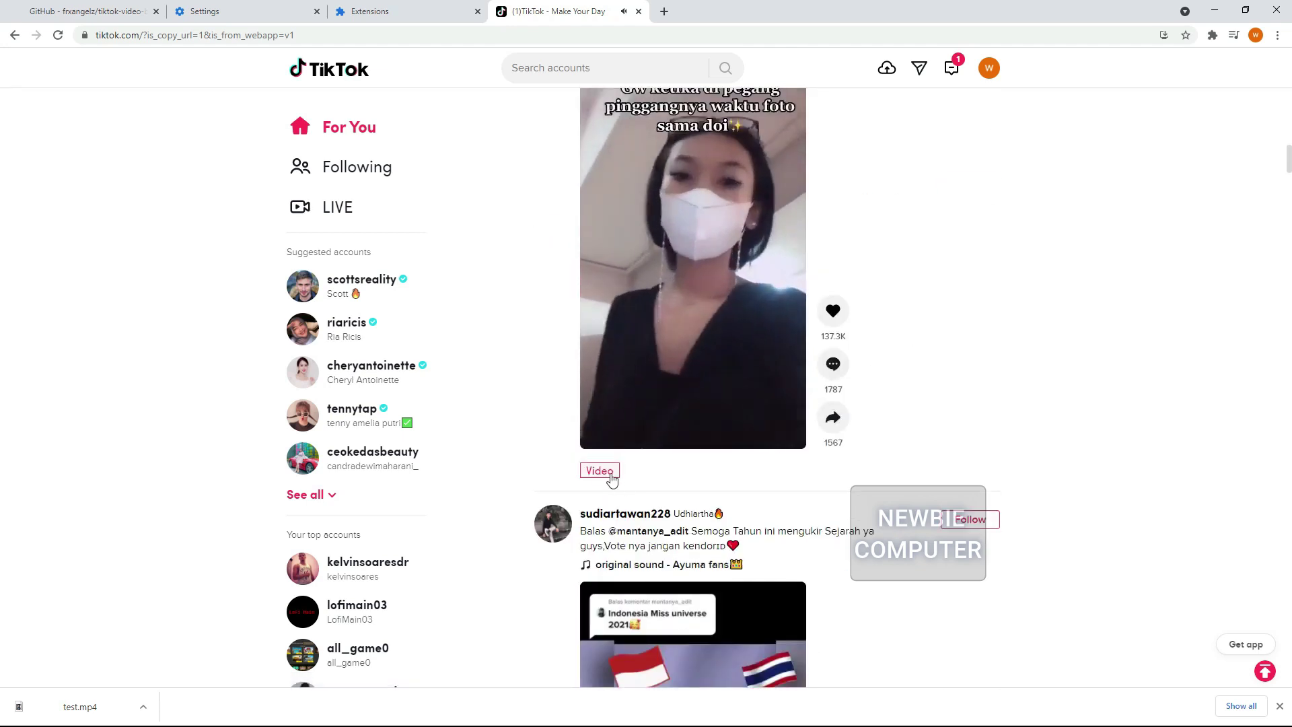
pyautogui.scroll(-8, 837, 434)
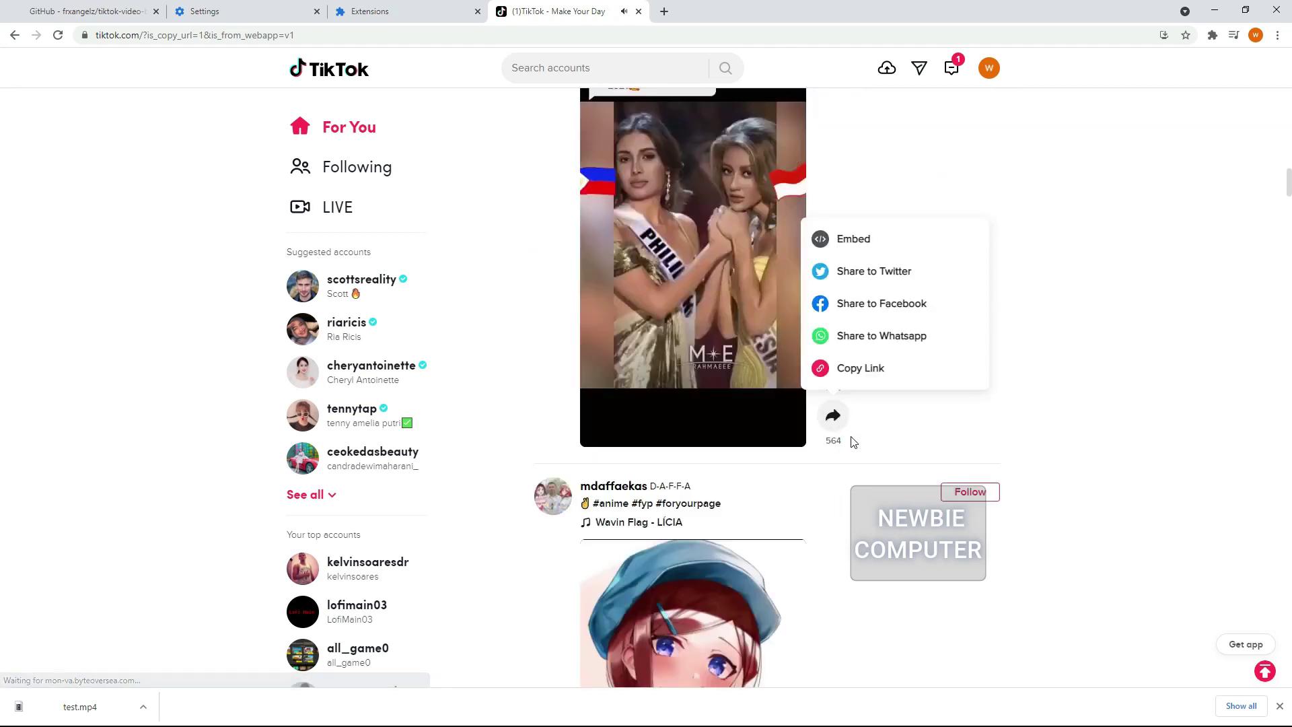
# Open the Miss Universe clip through its Video link, then close that tab without saving
pyautogui.click(599, 469)
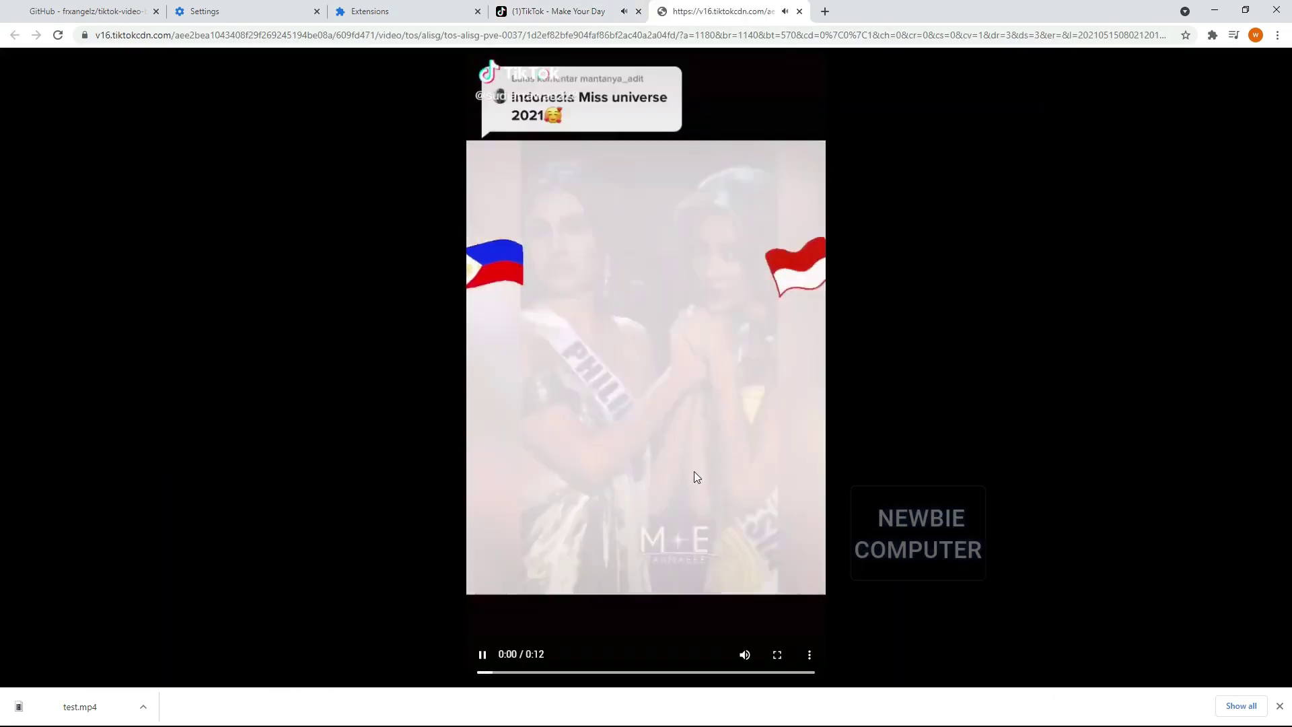
pyautogui.rightClick(917, 273)
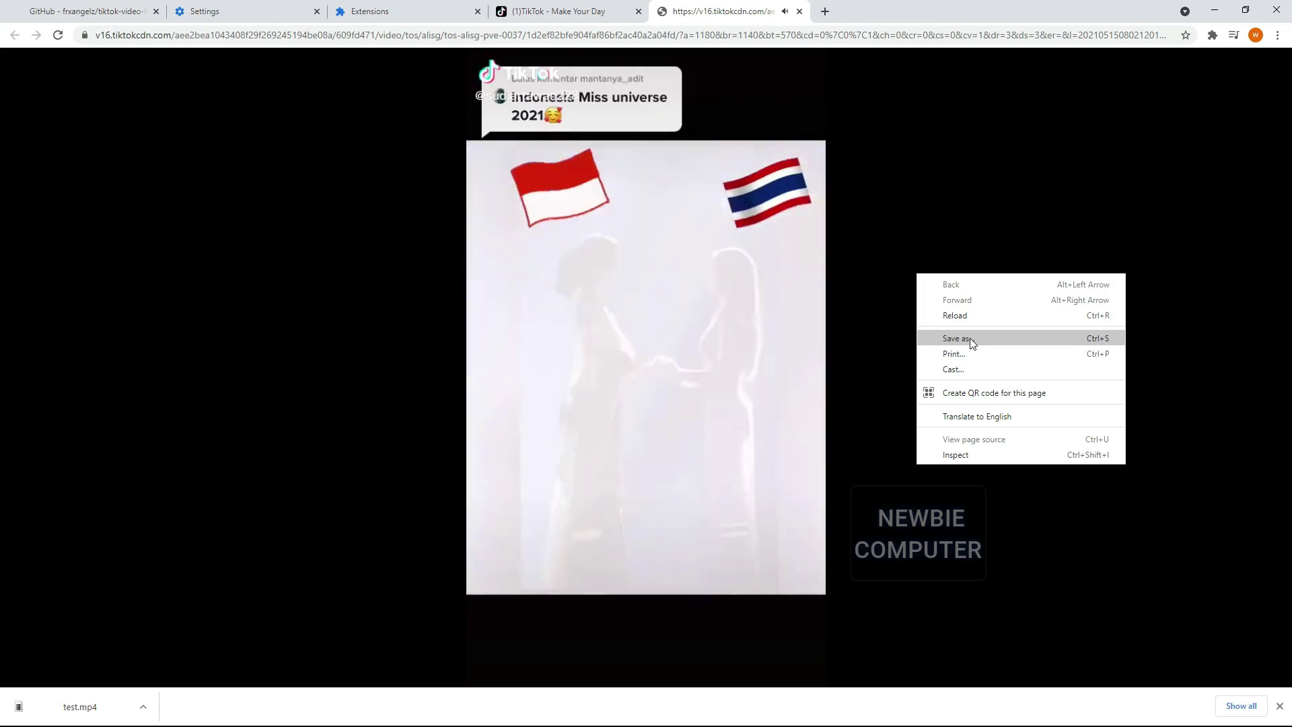
pyautogui.click(800, 13)
pyautogui.click(800, 13)
pyautogui.scroll(-5, 761, 309)
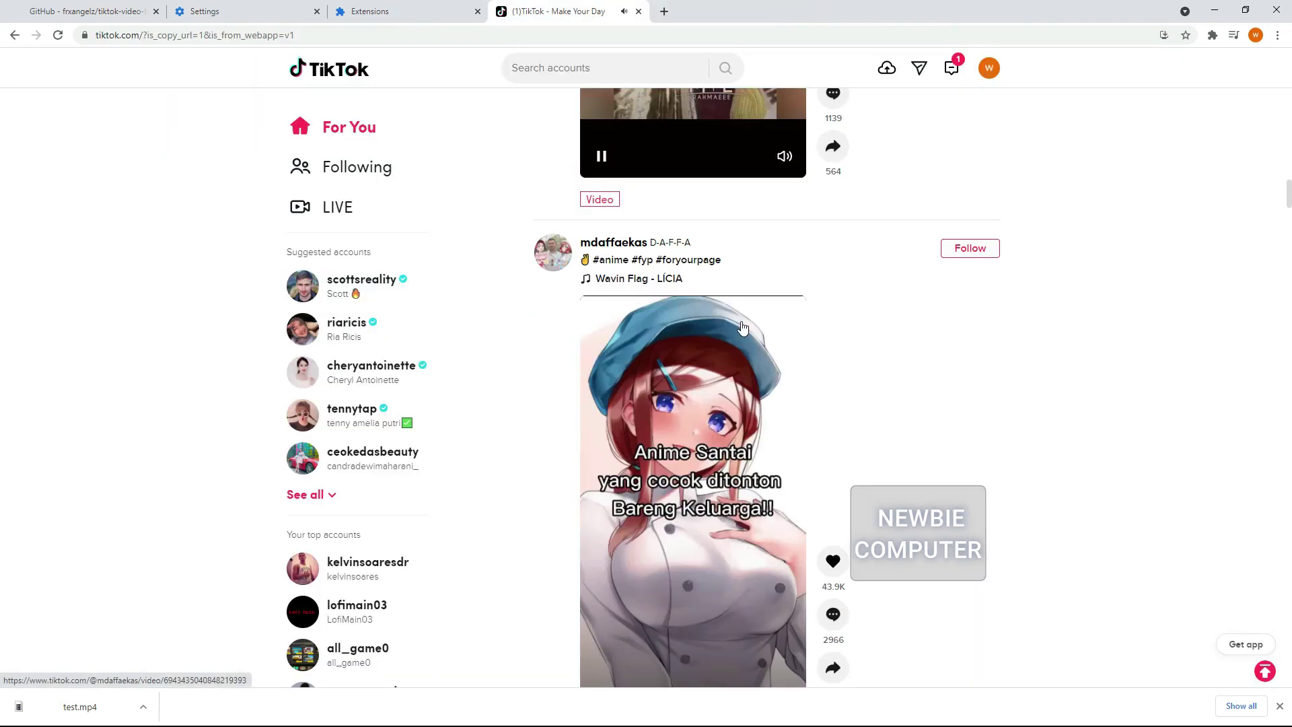
# Show chrome://extensions with the Tiktok Download Button 1.0 extension listed as enabled
pyautogui.click(1212, 36)
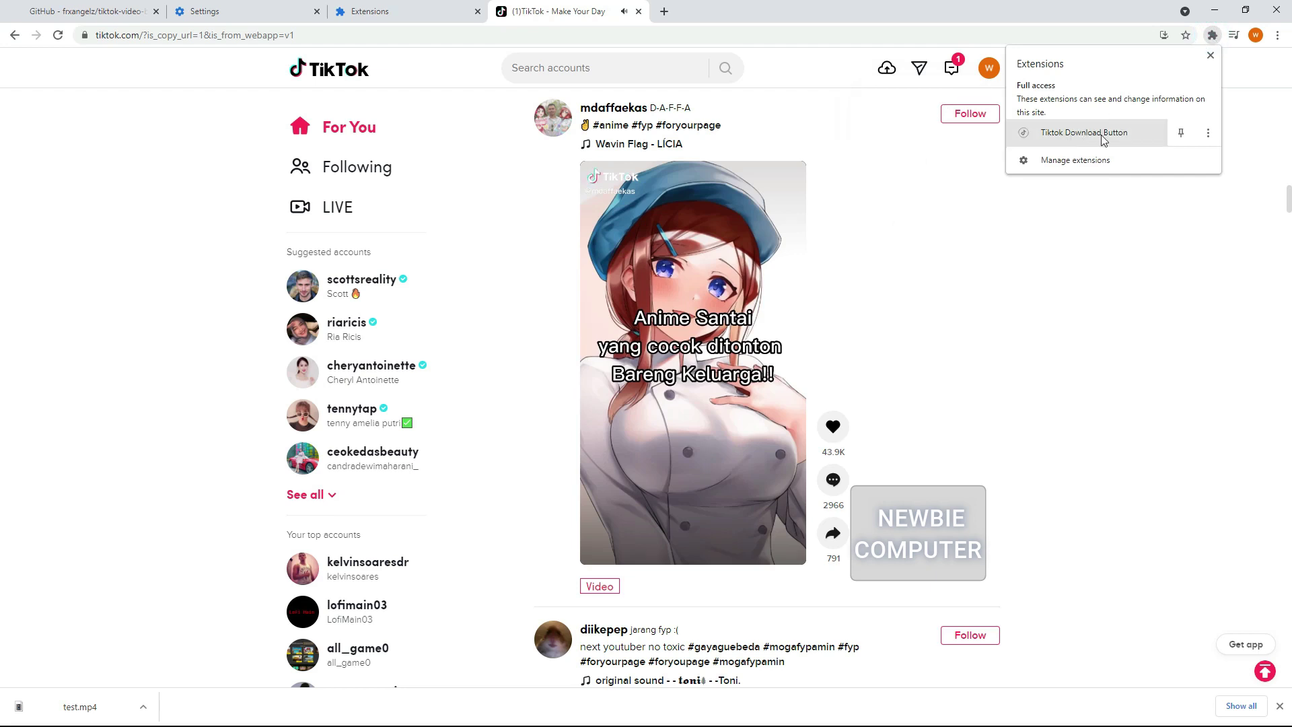
pyautogui.click(399, 12)
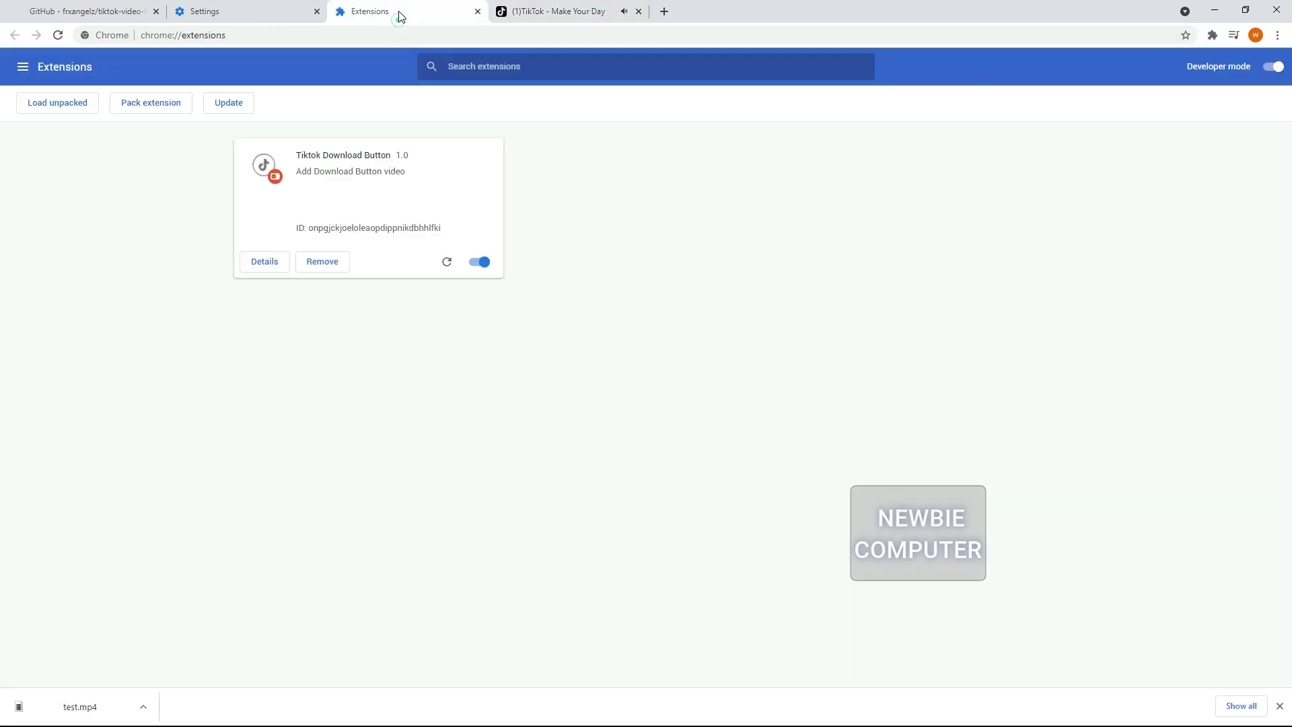